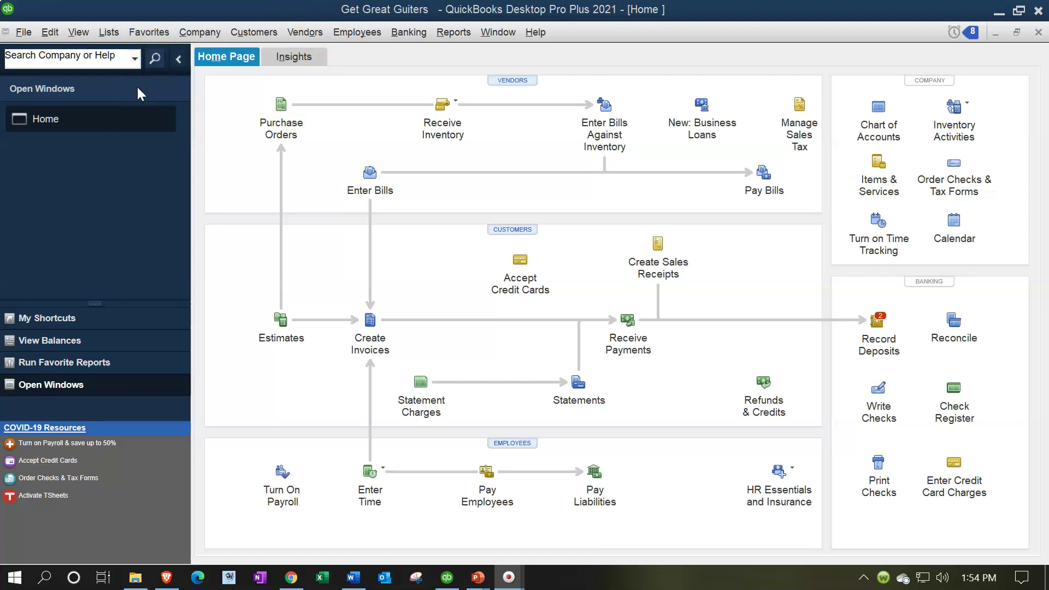
- Check the window display options and the Items & Inventory preferences, closing both unchanged
click(76, 33)
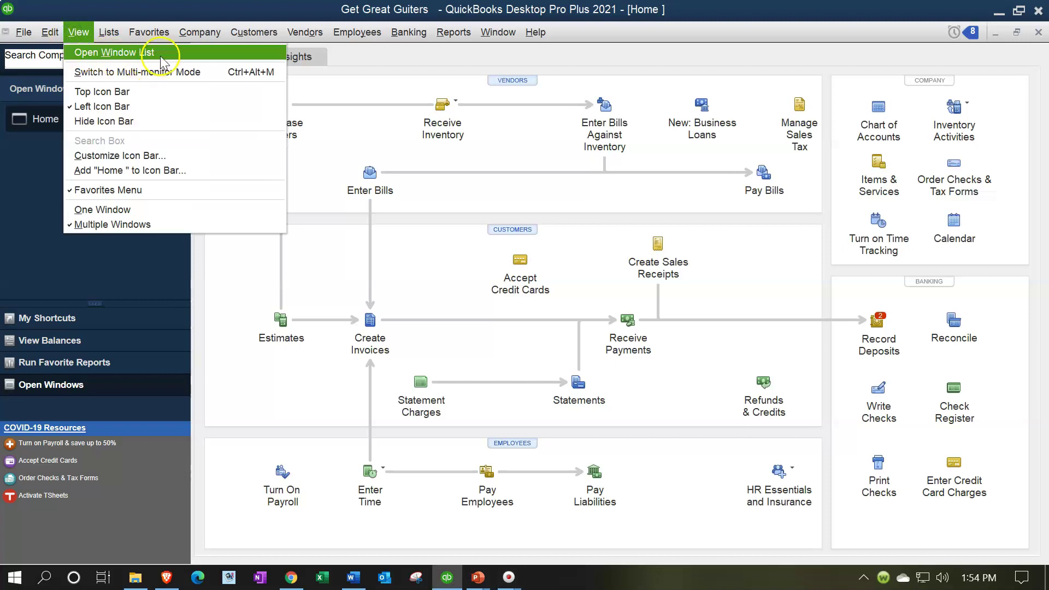
click(23, 184)
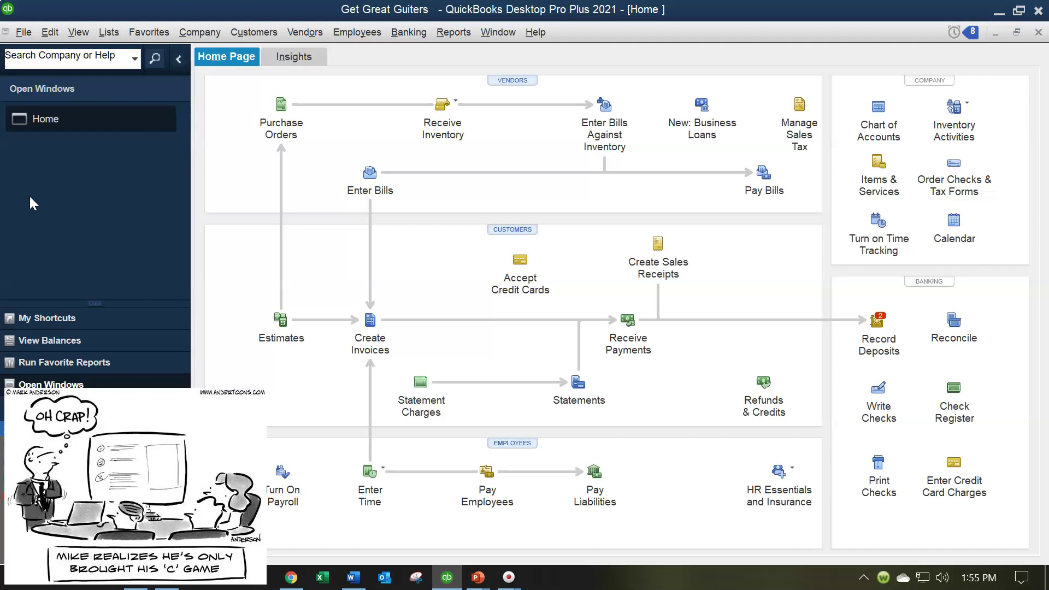
click(51, 32)
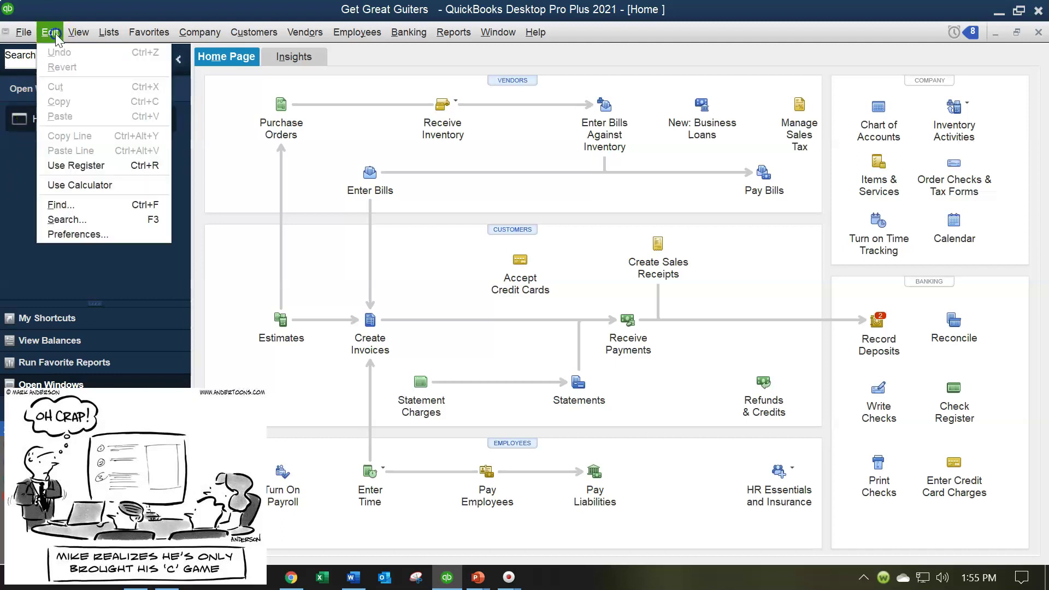
click(87, 235)
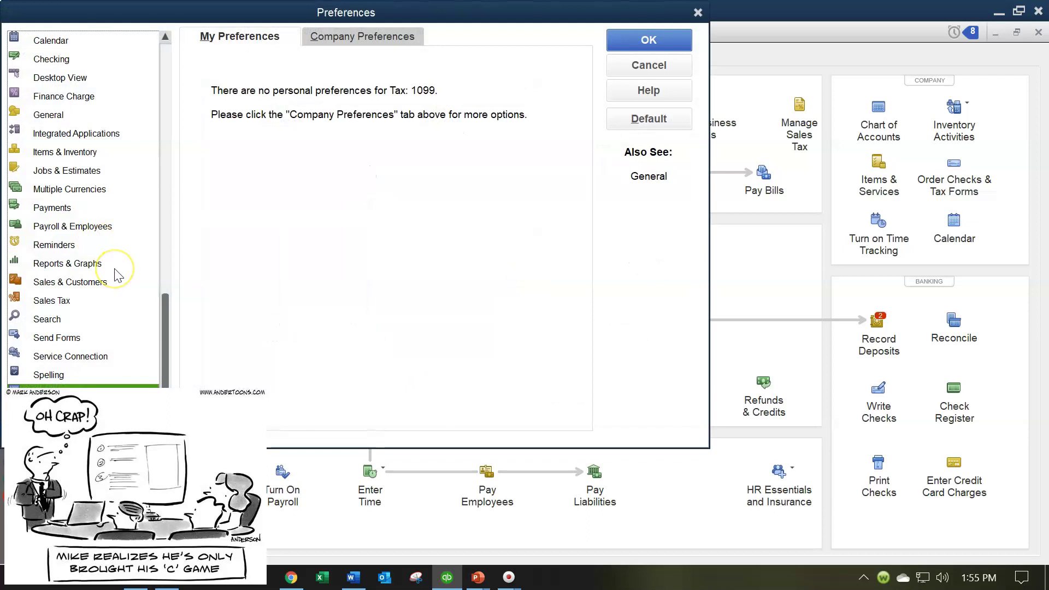
scroll(71, 218, up, 1)
click(63, 191)
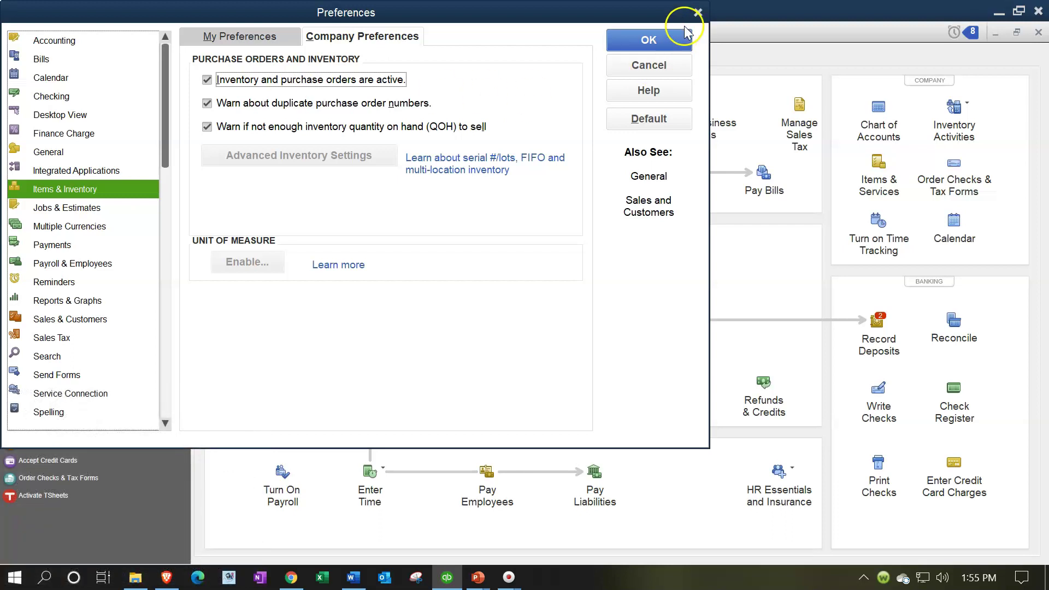
click(698, 13)
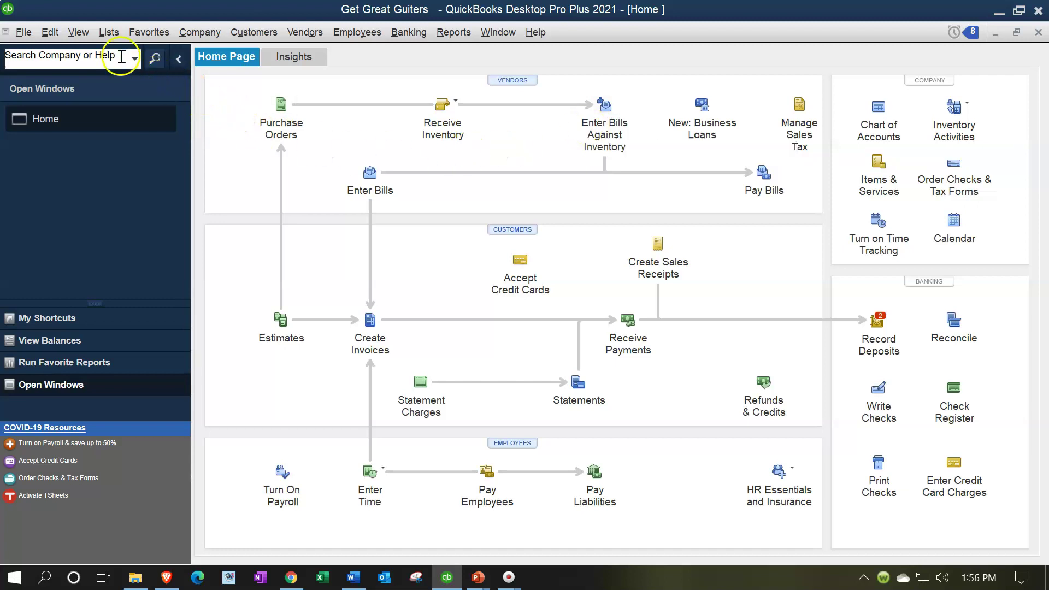
- Review ELP in the Item List (cost 400.00, no preferred vendor), then return Home
click(107, 37)
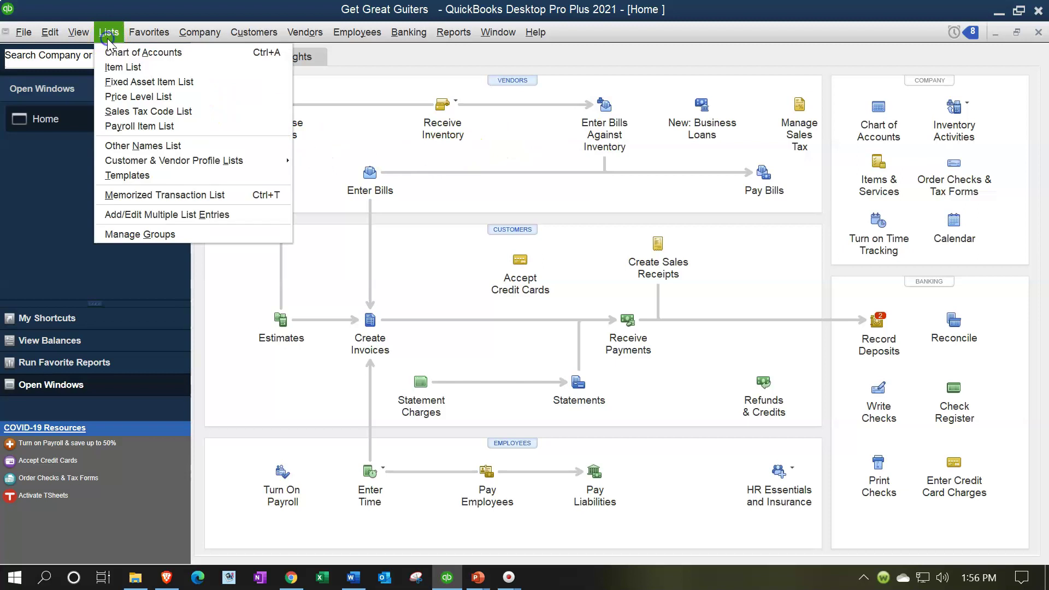
click(119, 66)
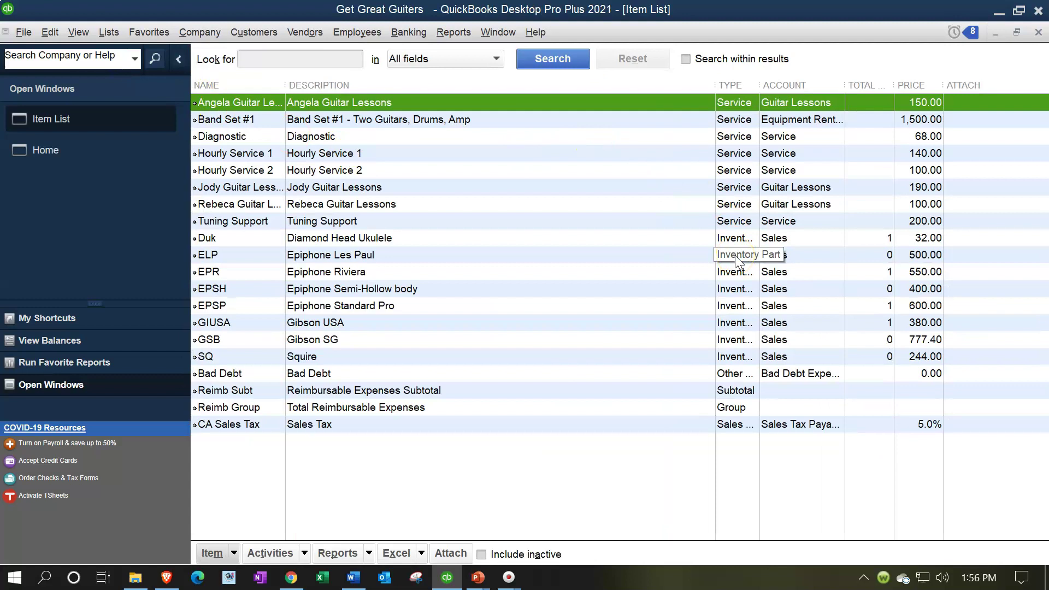
double_click(415, 260)
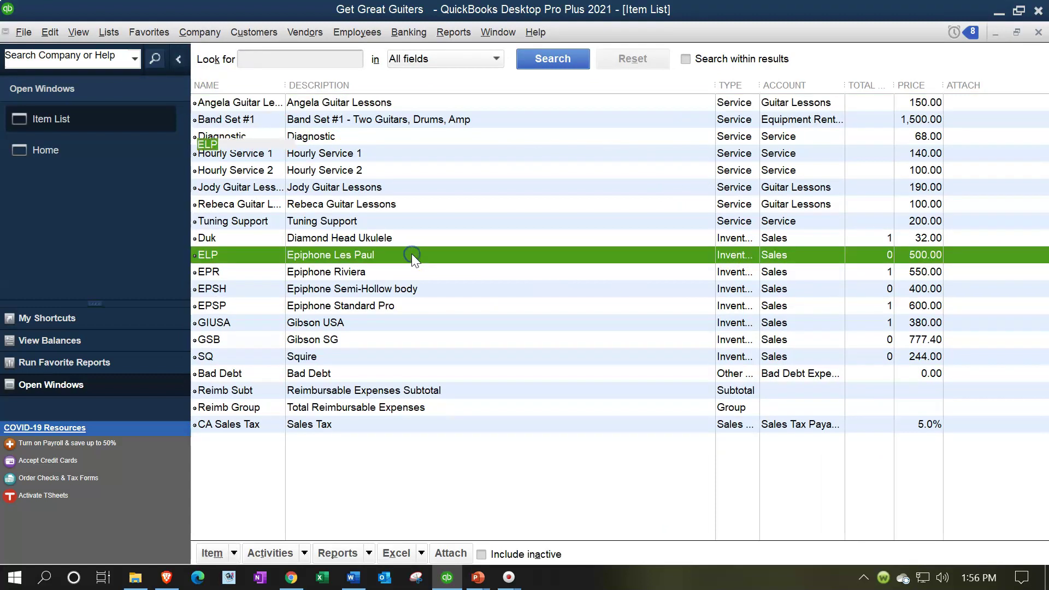
click(335, 254)
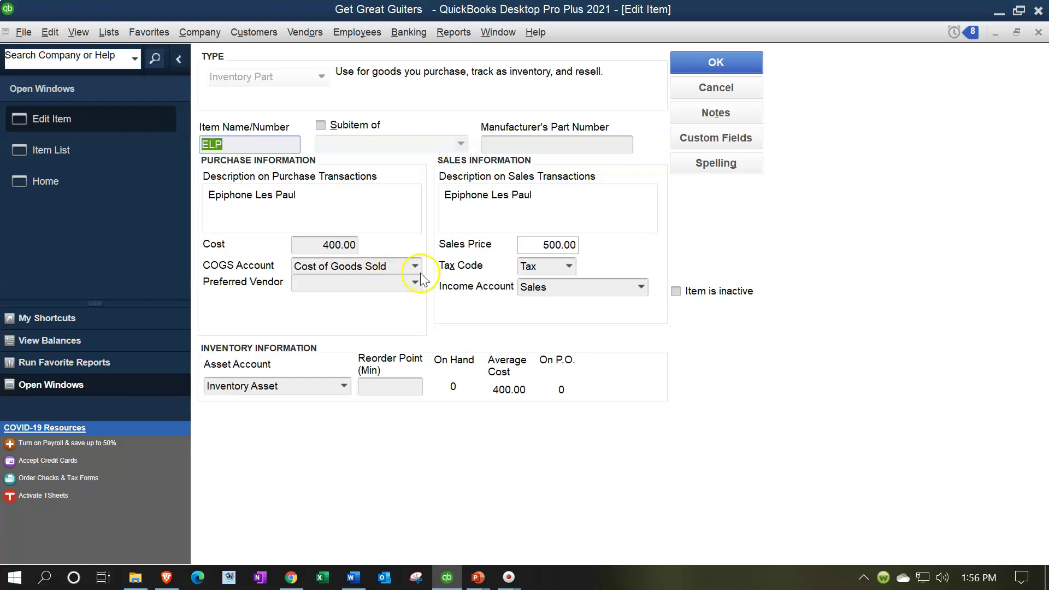
click(478, 267)
click(1037, 33)
click(108, 162)
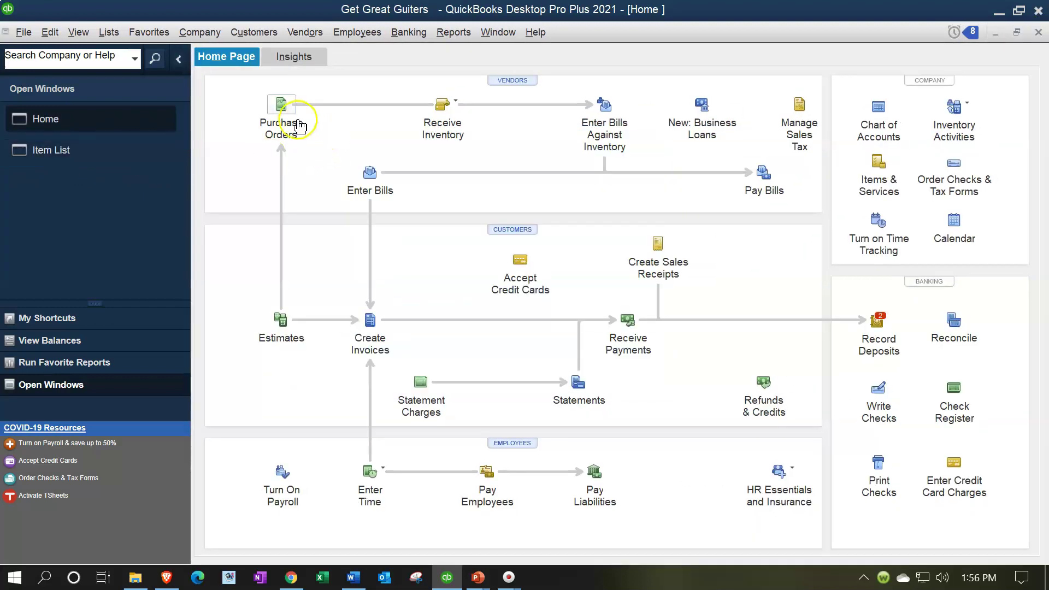
- Draft a Receive Inventory with Bill entry with ELP on the first item line
click(458, 102)
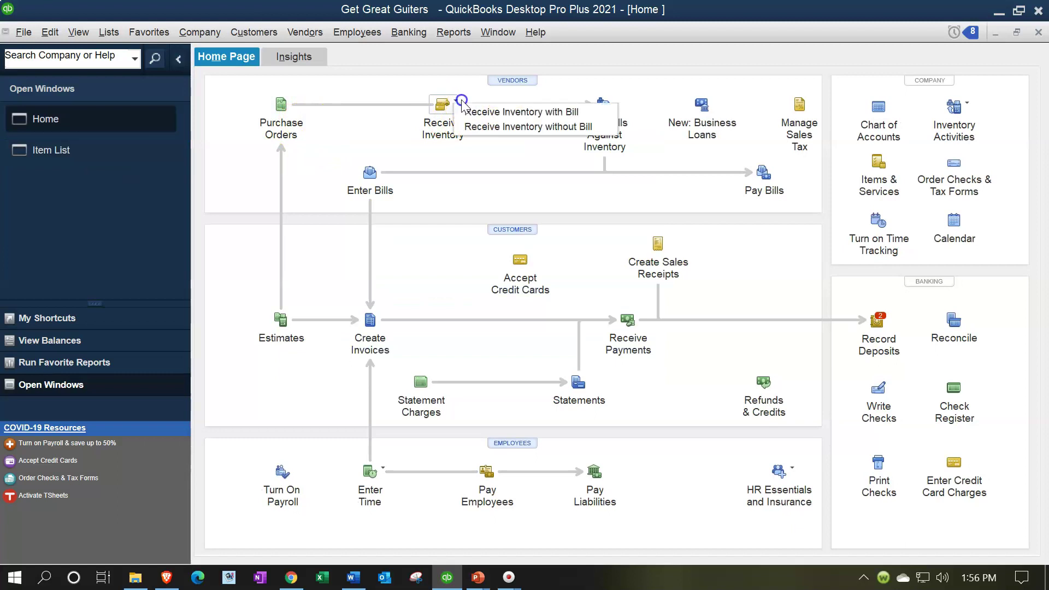
click(469, 111)
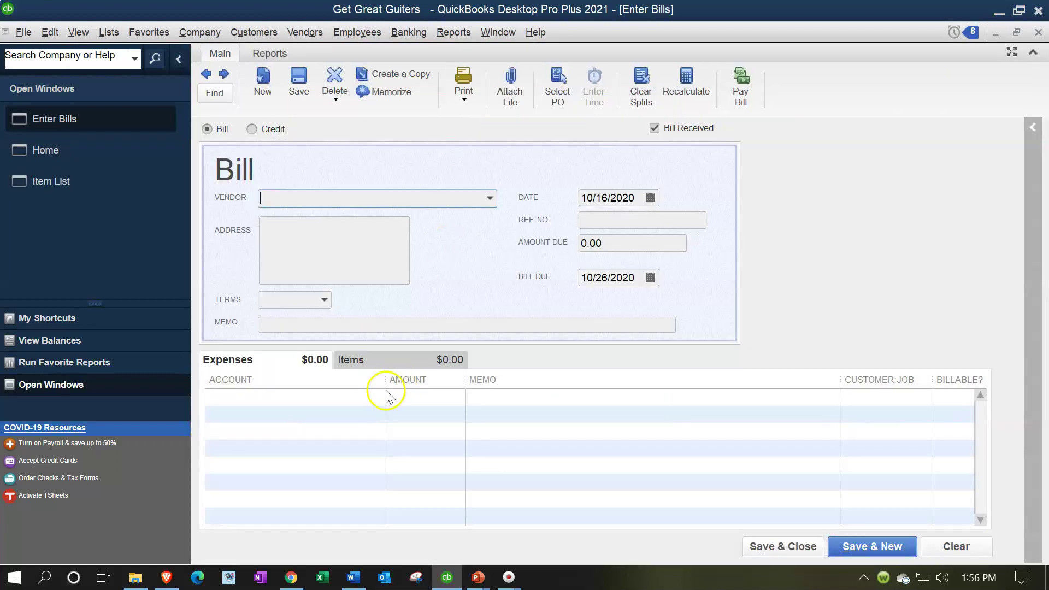
click(374, 397)
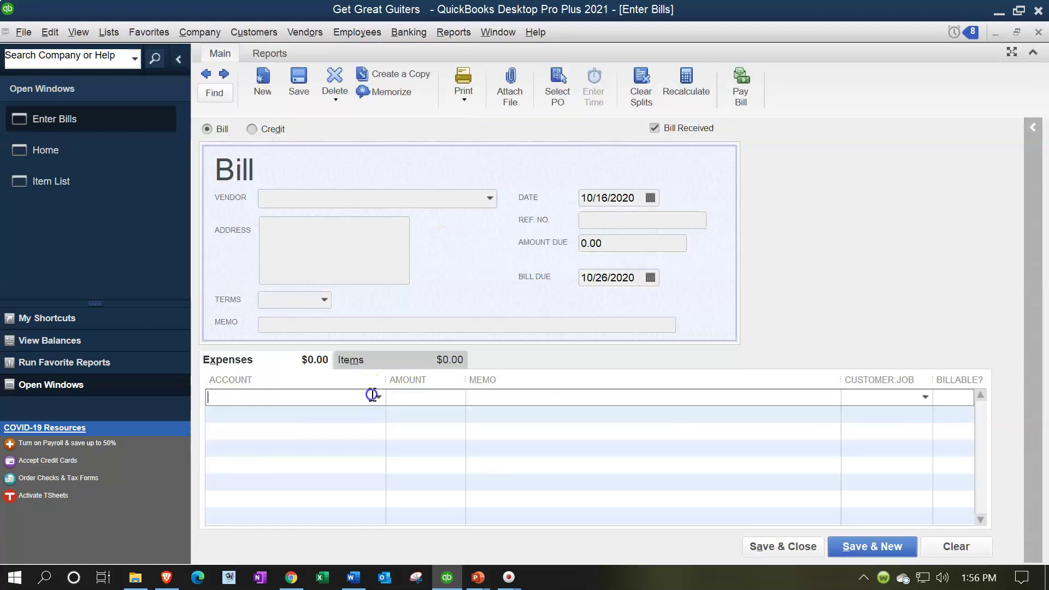
click(378, 397)
click(382, 397)
click(362, 363)
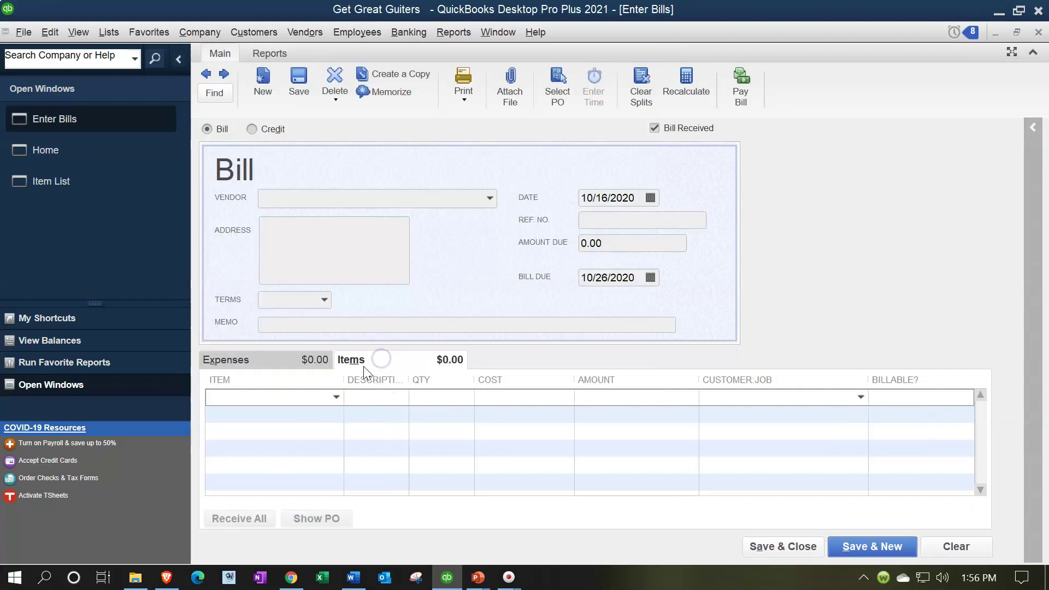
click(338, 396)
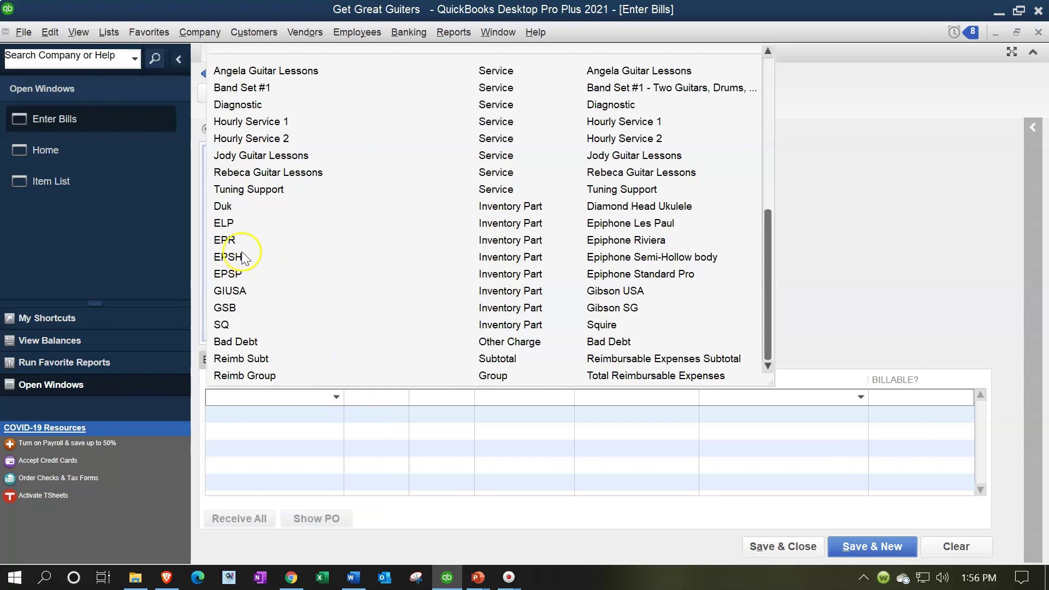
click(232, 223)
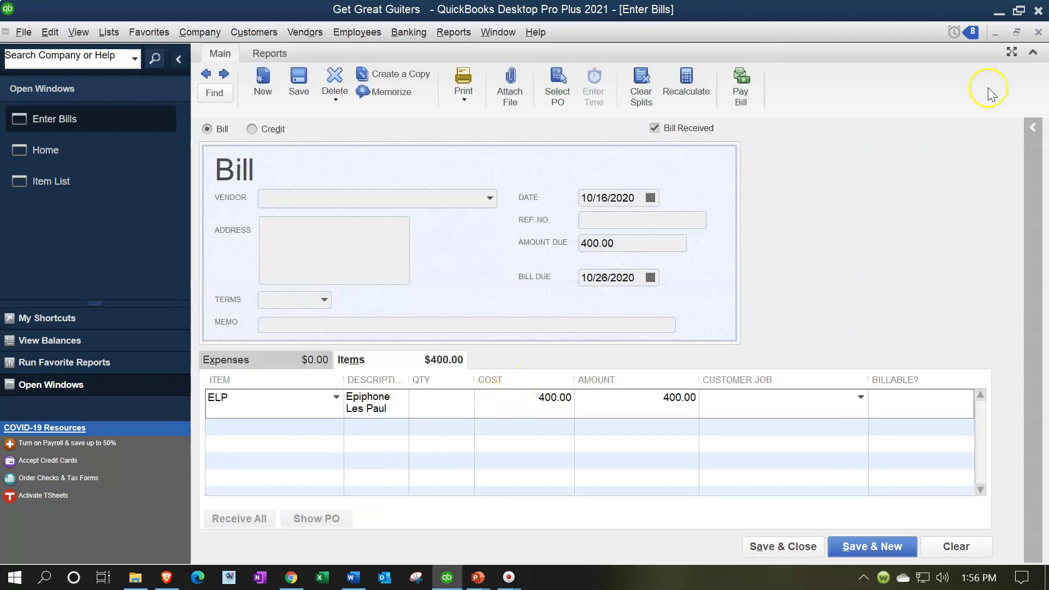
- Discard the ELP bill without recording it and start a blank invoice
click(1038, 31)
click(529, 203)
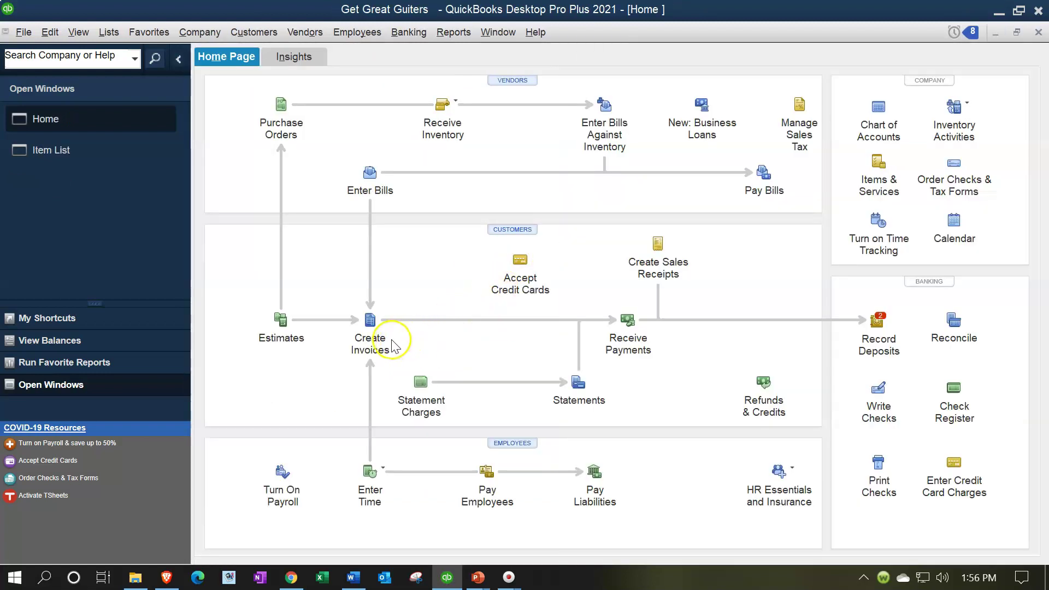
click(377, 342)
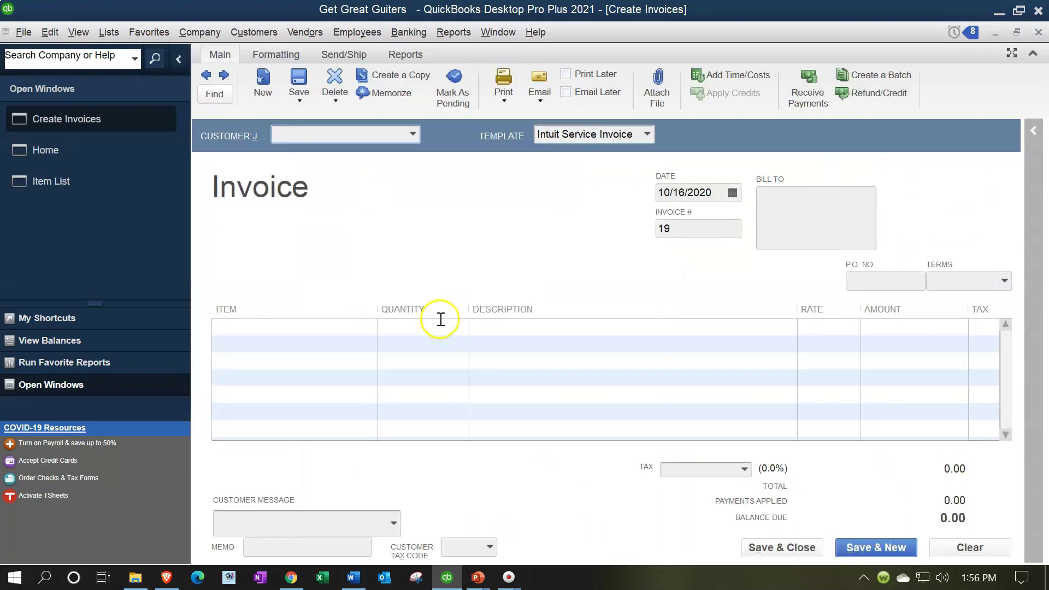
- Add ELP at 500.00 to invoice 19, acknowledge the stock warning, then discard the invoice
click(361, 324)
click(369, 326)
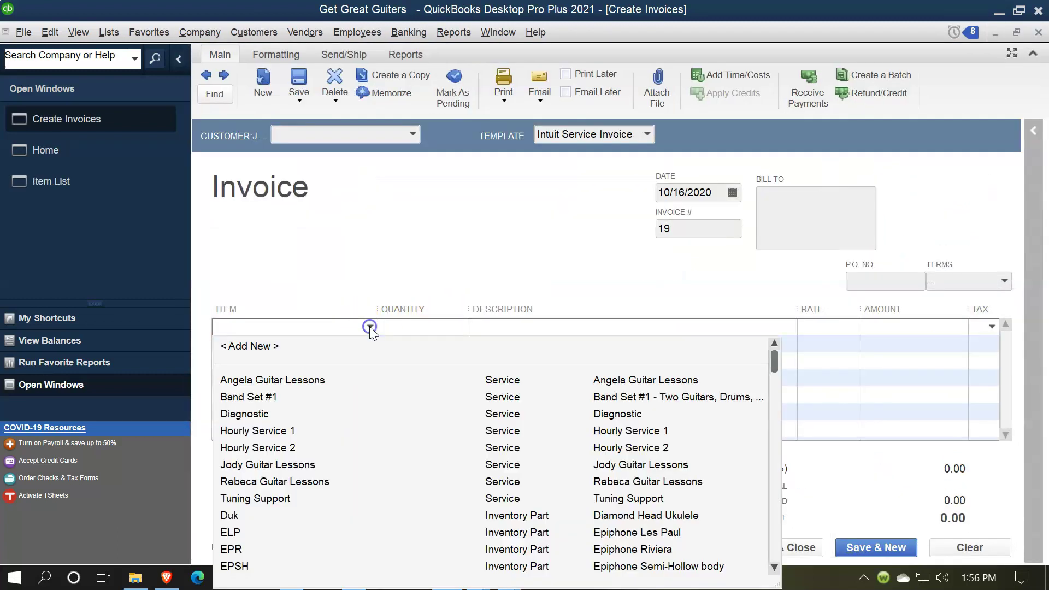
click(241, 535)
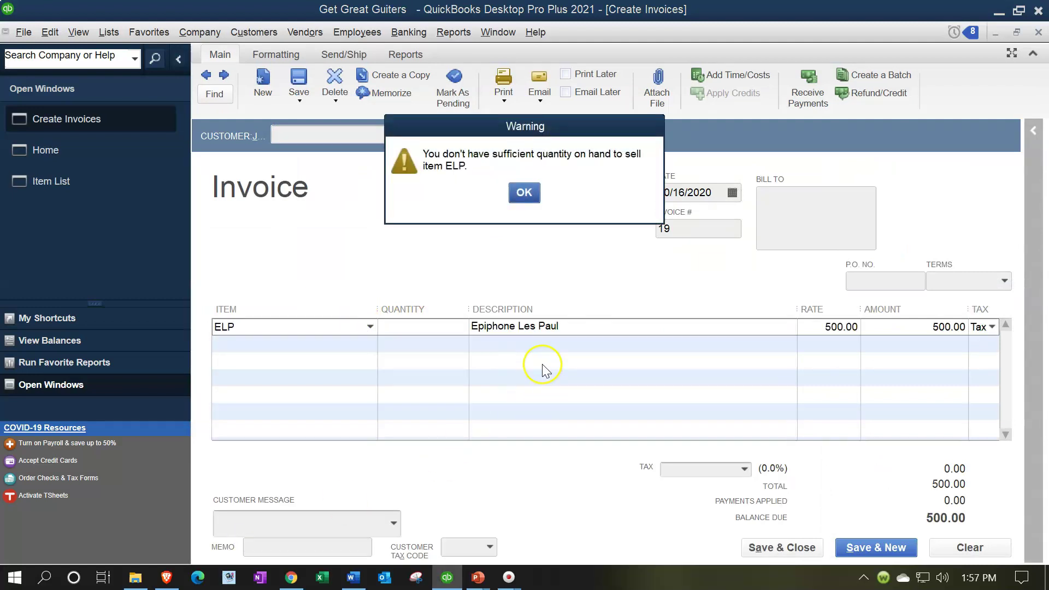
click(525, 196)
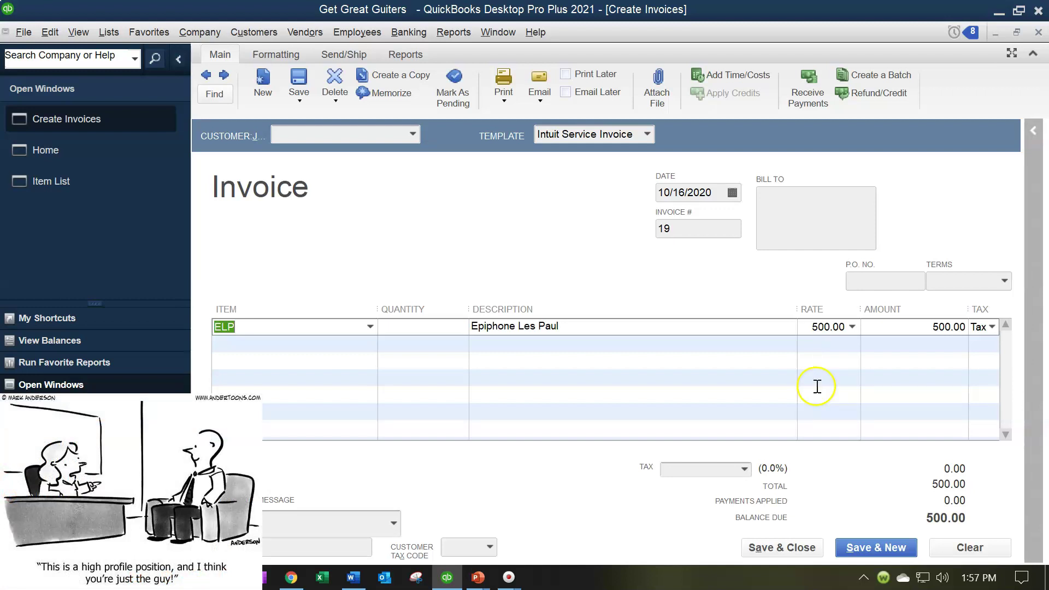
click(1038, 32)
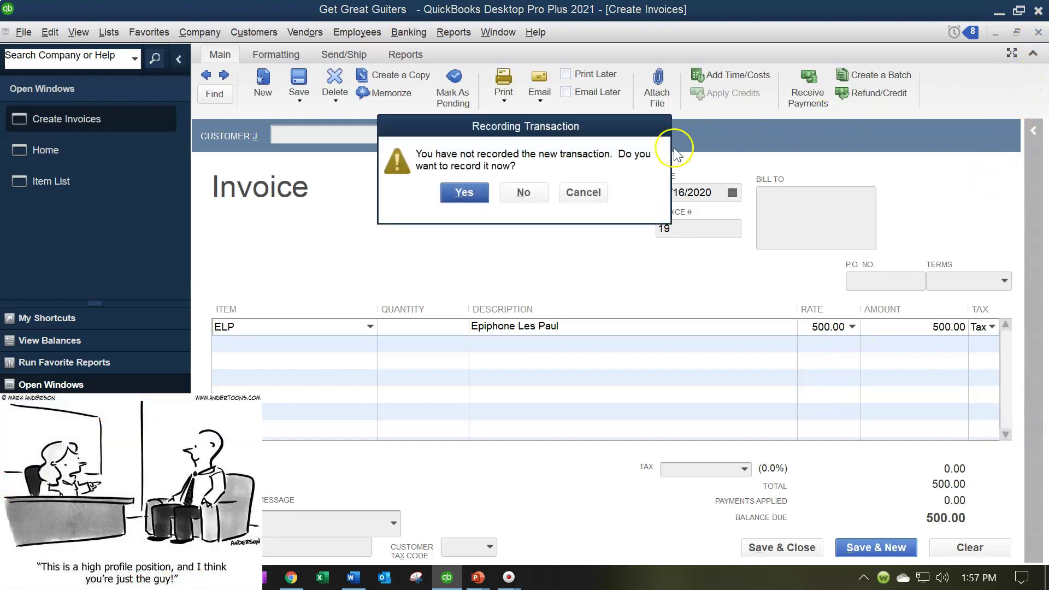
click(522, 194)
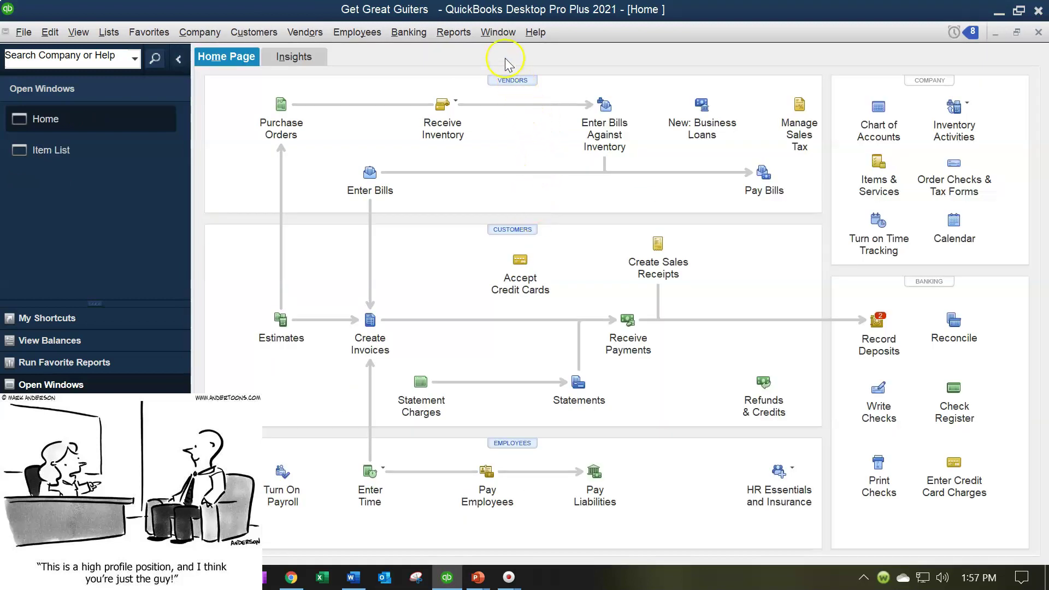
- Run the standard Balance Sheet report
click(461, 34)
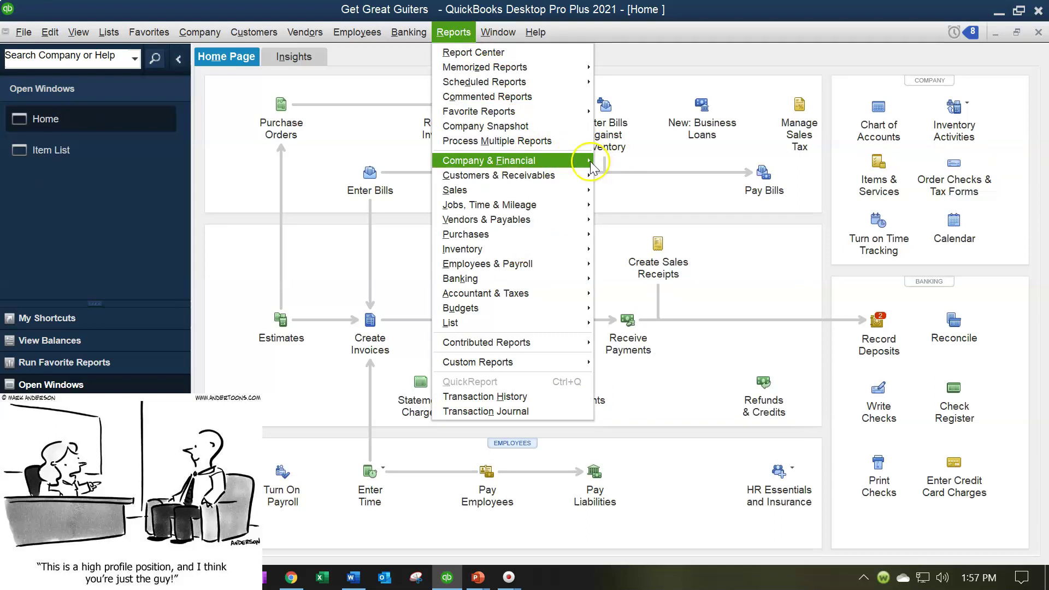
mouse_move(583, 160)
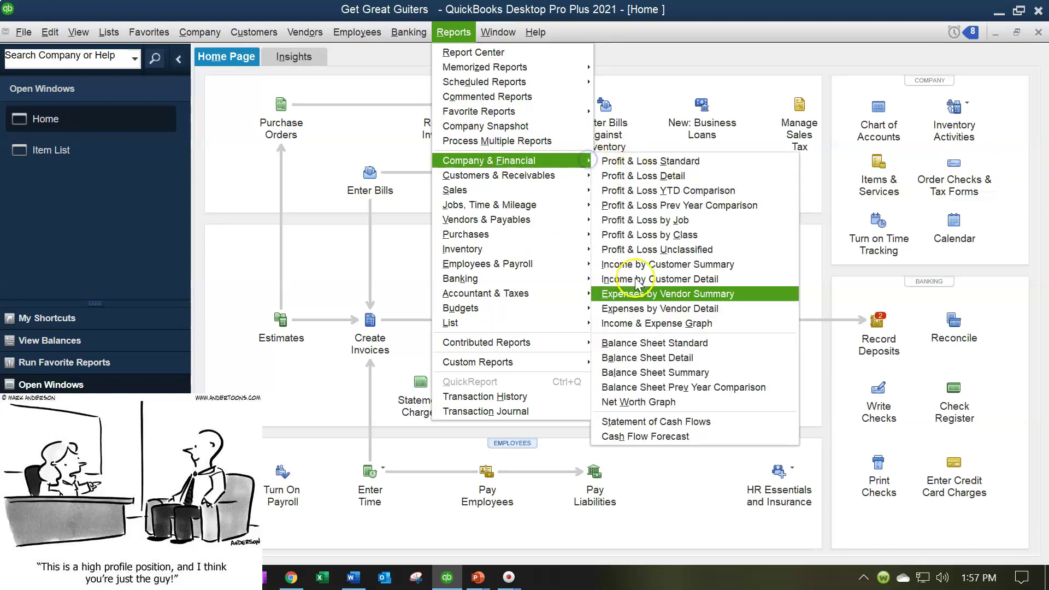
click(637, 343)
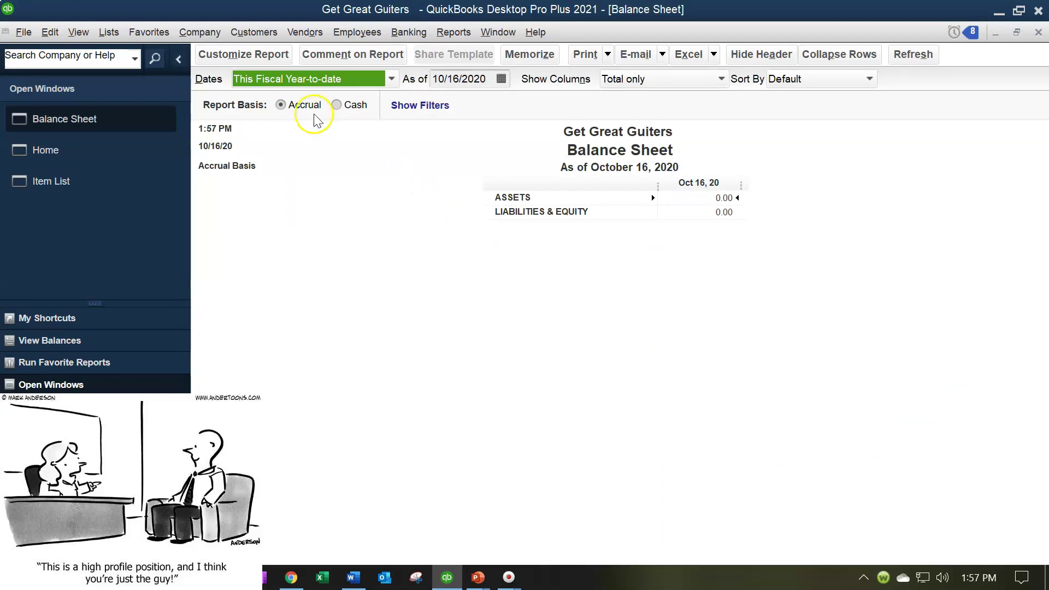
- Set the Balance Sheet dates to 01/01/2021–02/28/2021 and select Inventory Asset 944.00
click(266, 59)
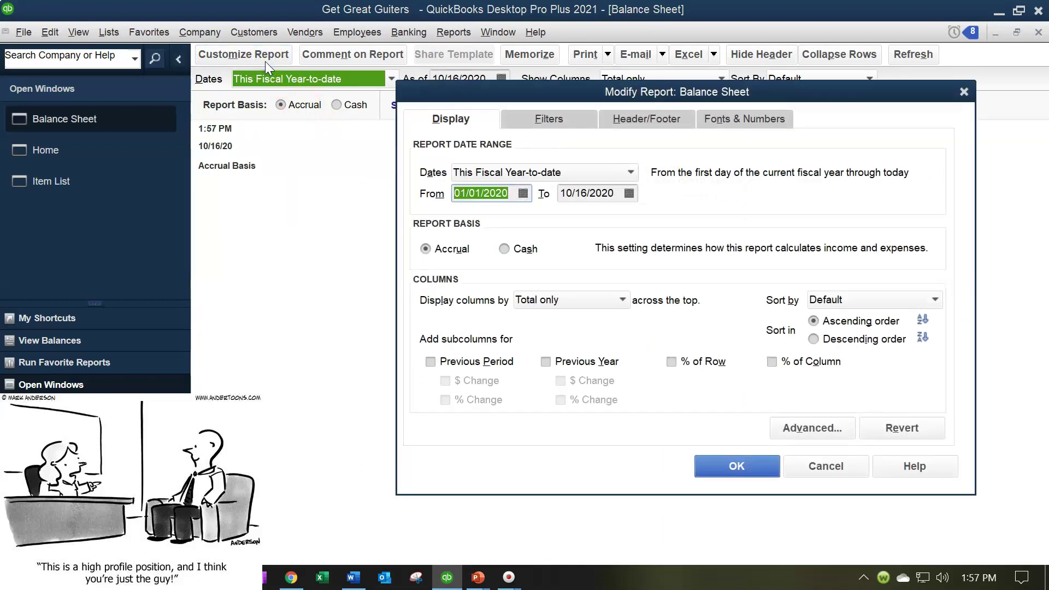
text(01/01/2021)
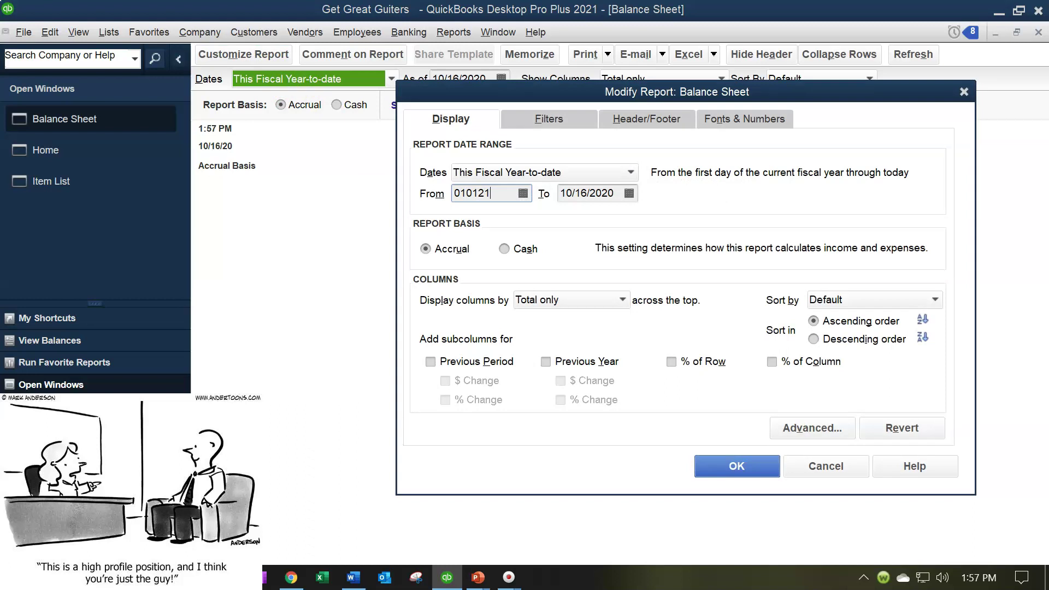
key(Tab)
text(02/28/202)
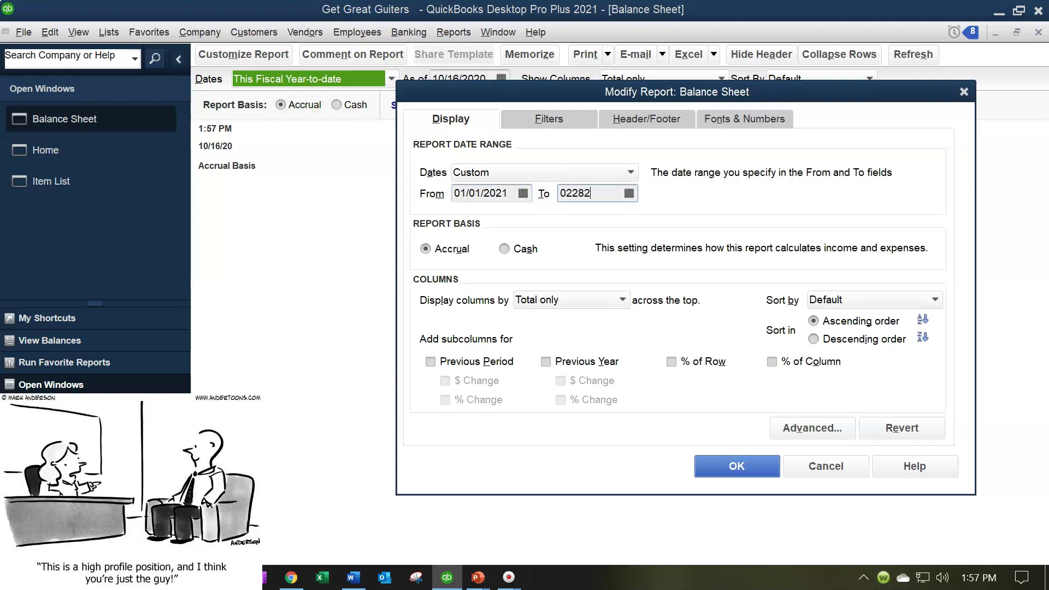
text(1)
key(Tab)
click(724, 468)
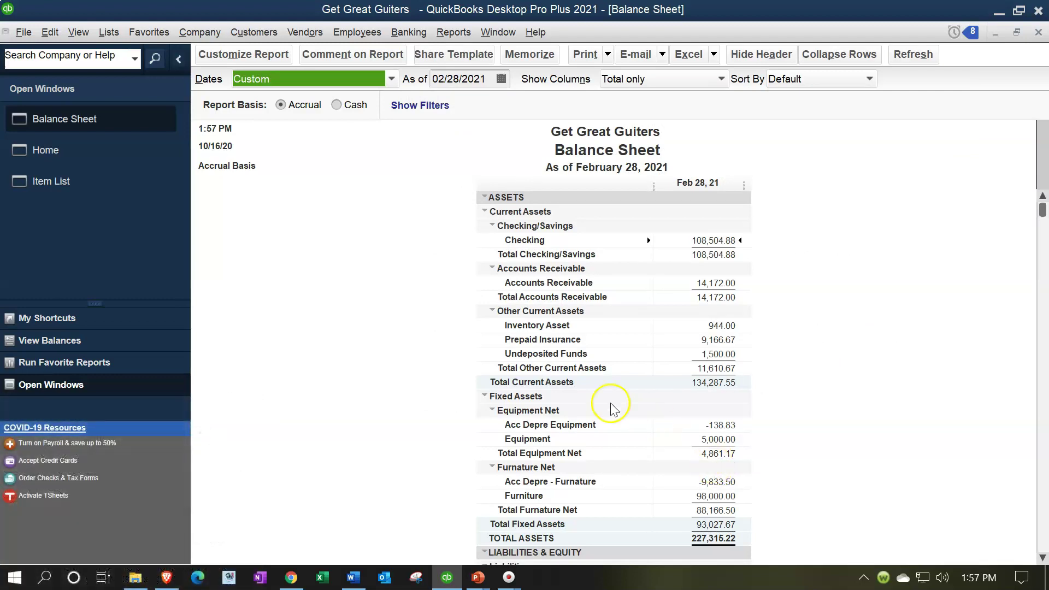
click(721, 330)
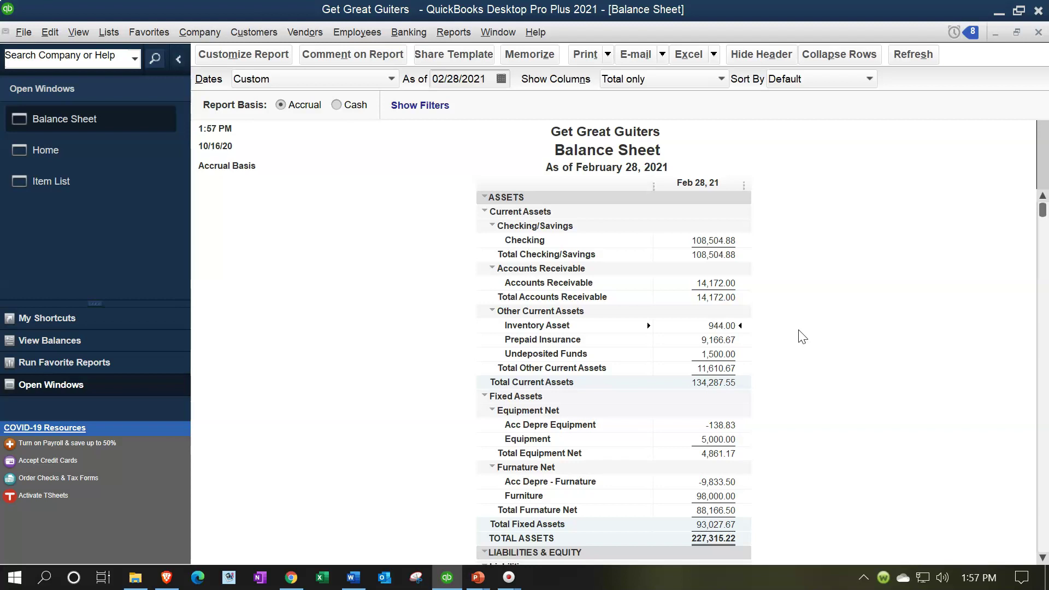
double_click(720, 326)
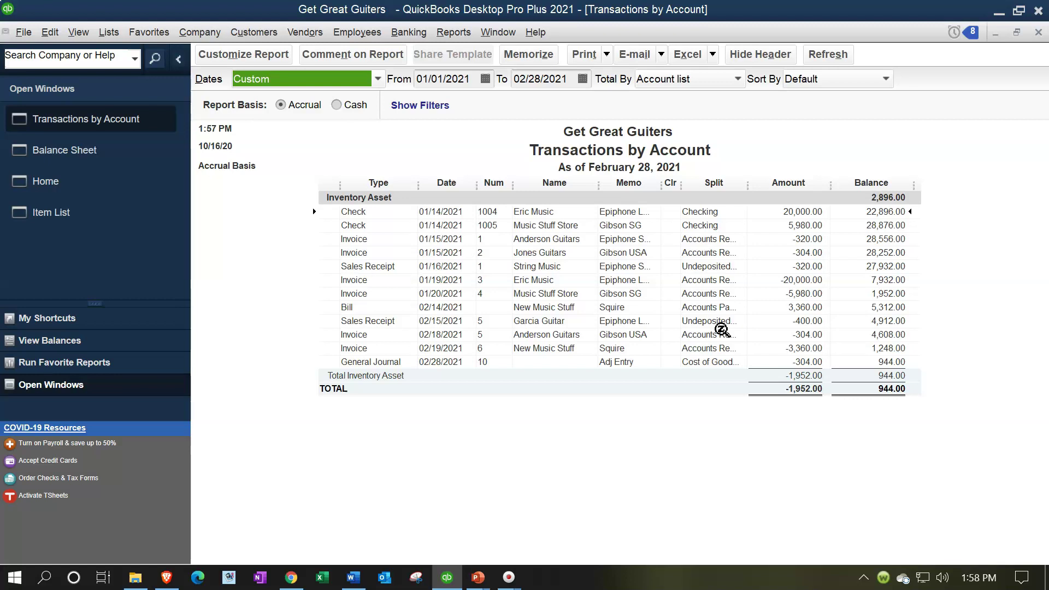
click(787, 218)
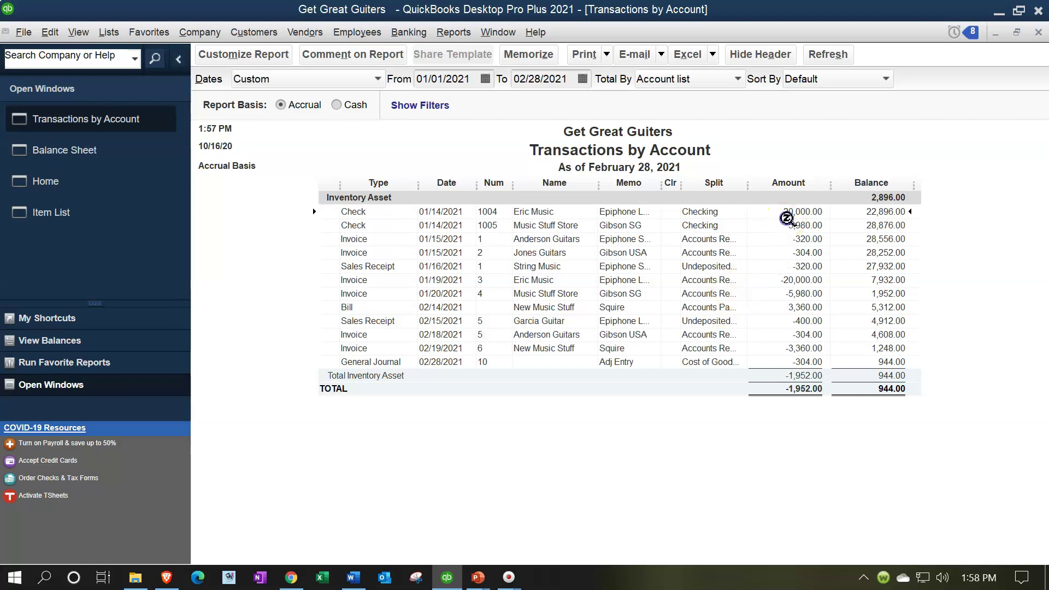
click(378, 306)
click(805, 239)
click(450, 241)
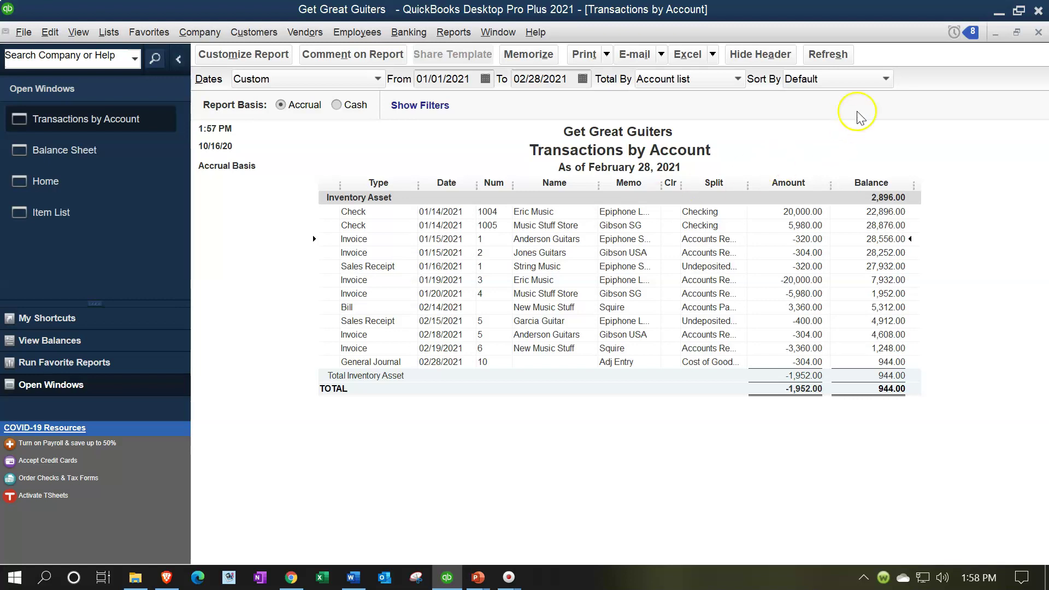
click(1038, 34)
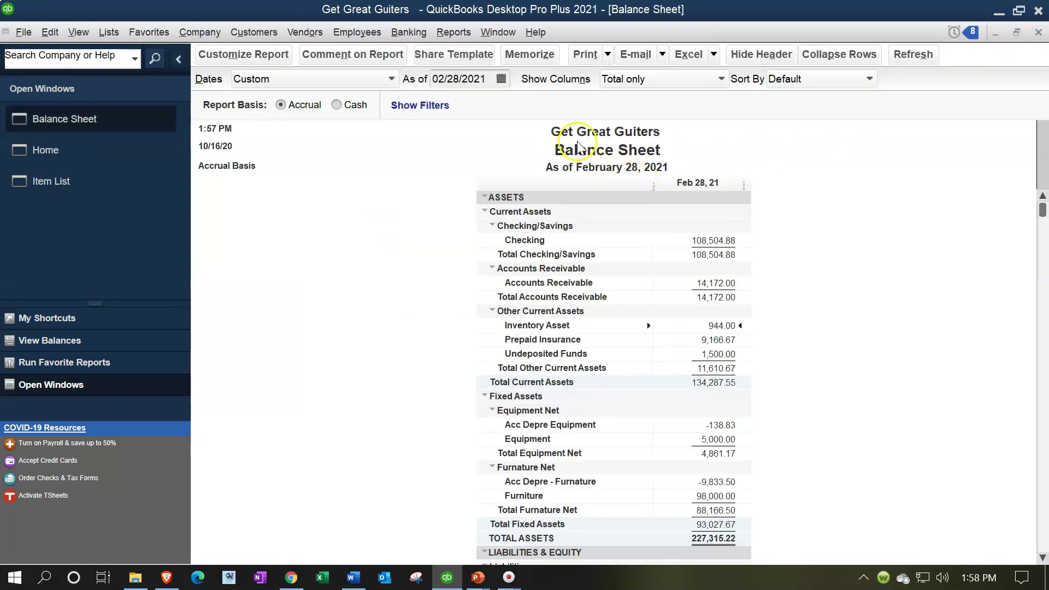
click(453, 33)
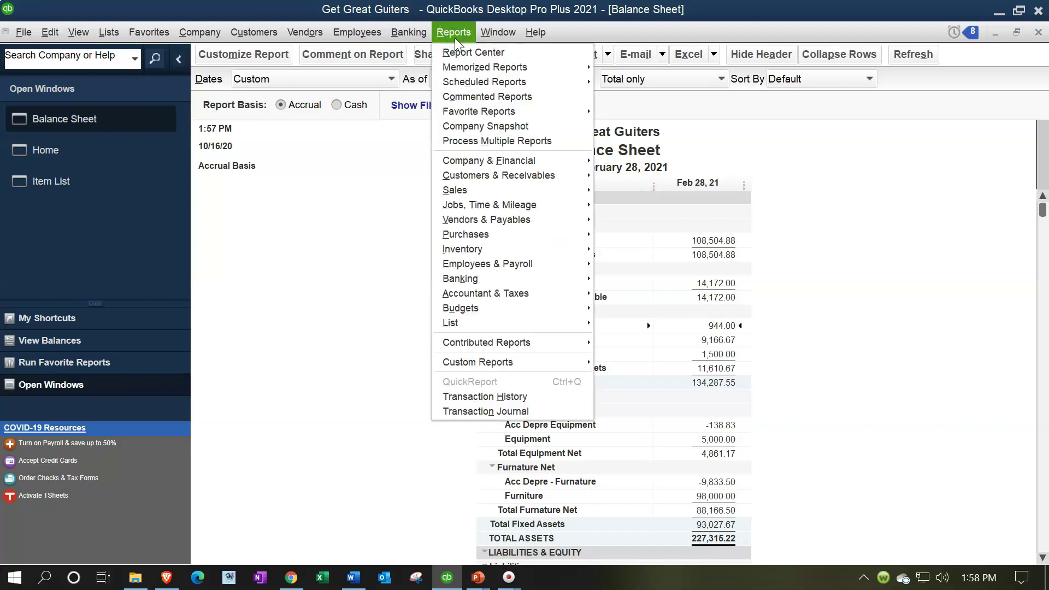
- Open the Report Center maximized on its Inventory category
mouse_move(506, 251)
click(464, 52)
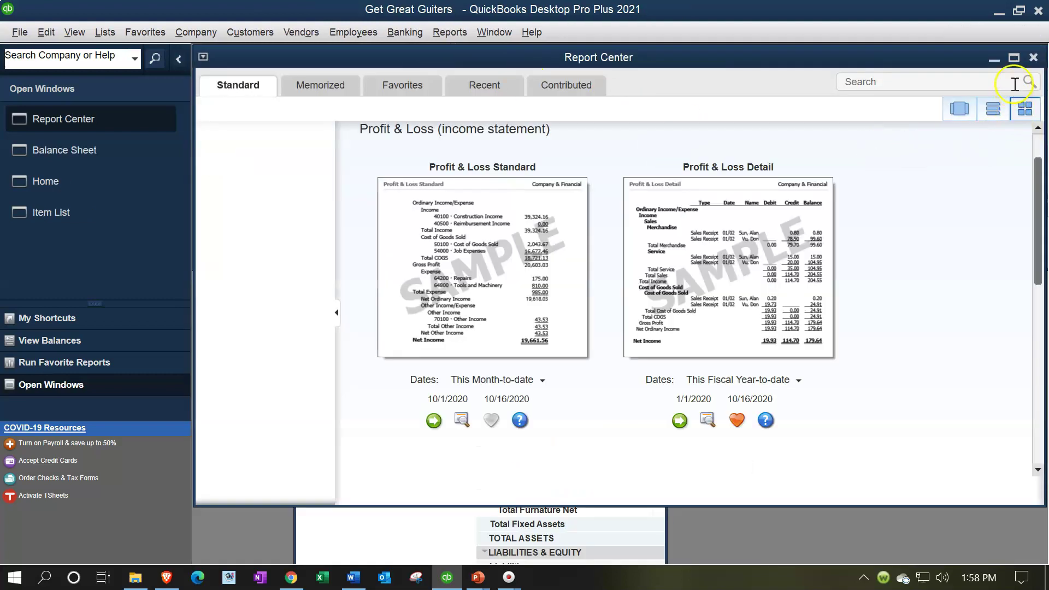
click(1013, 60)
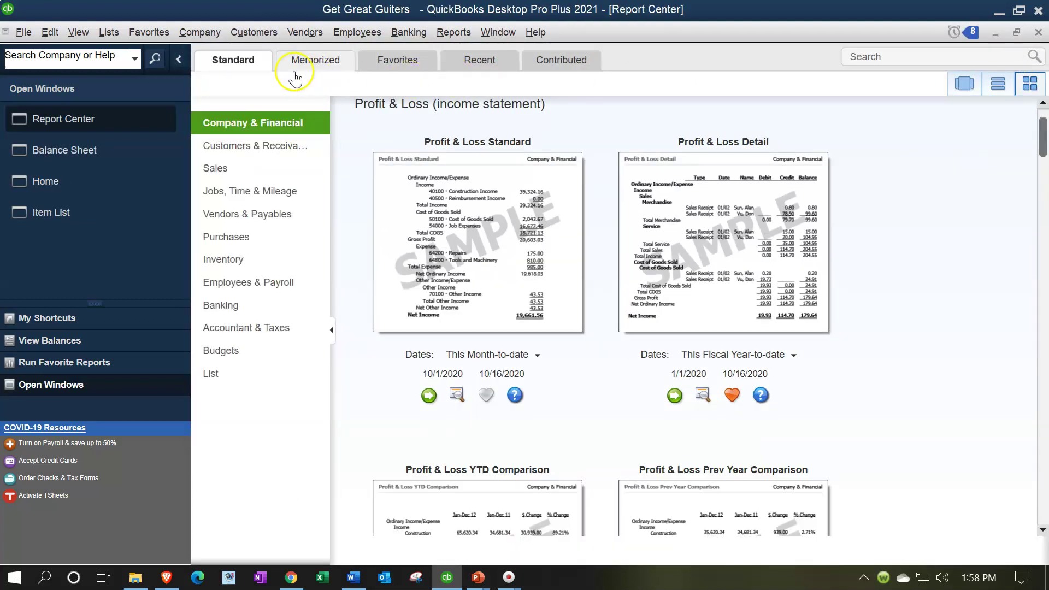
click(240, 259)
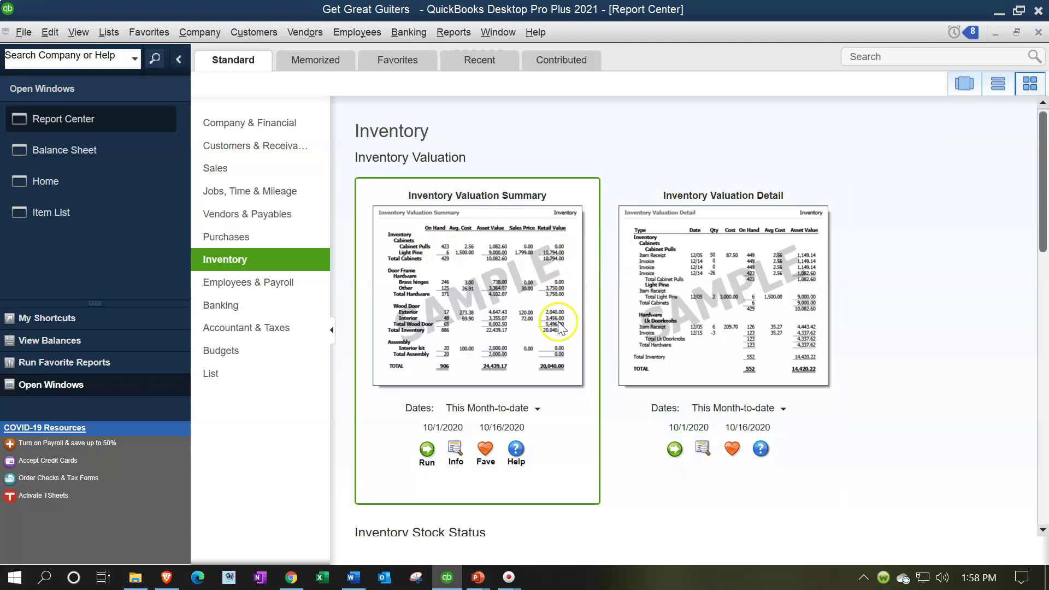
- Run the Inventory Valuation Summary as of 02/28/2021, totalling 1,248.00 asset value
click(427, 449)
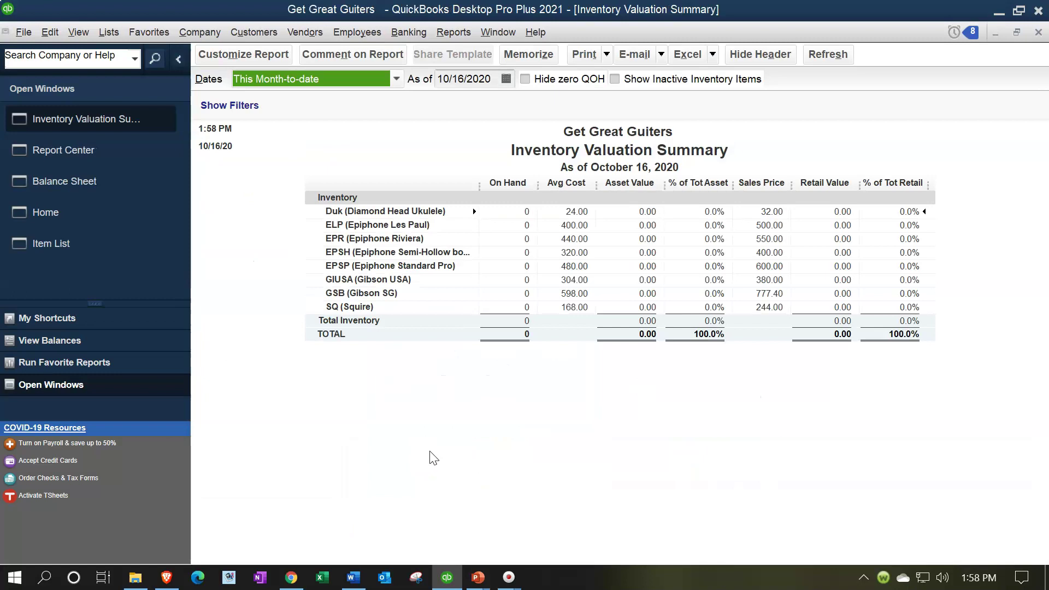
key(Tab)
text(0)
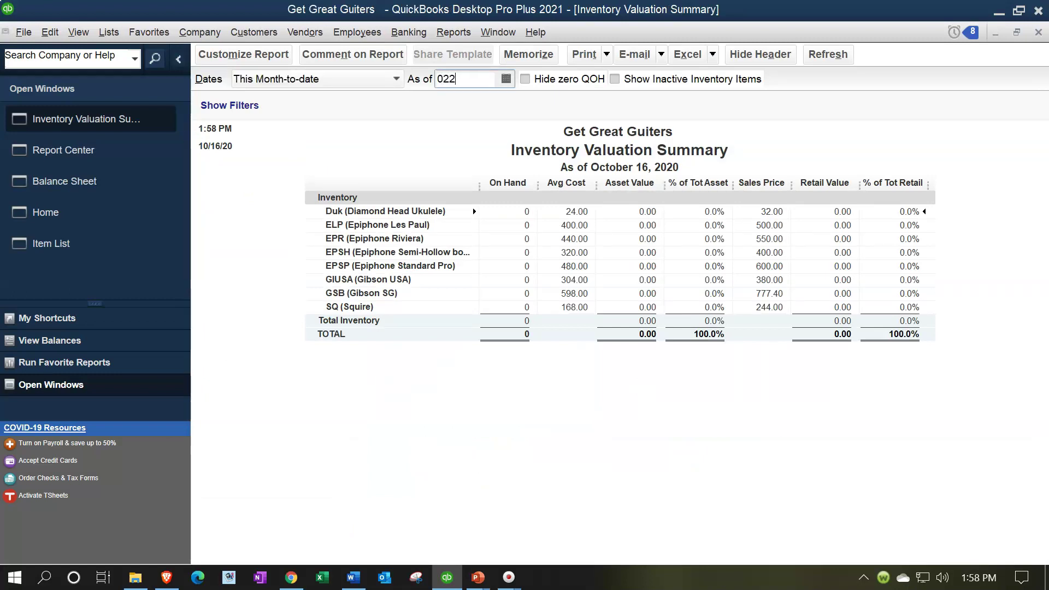
key(Tab)
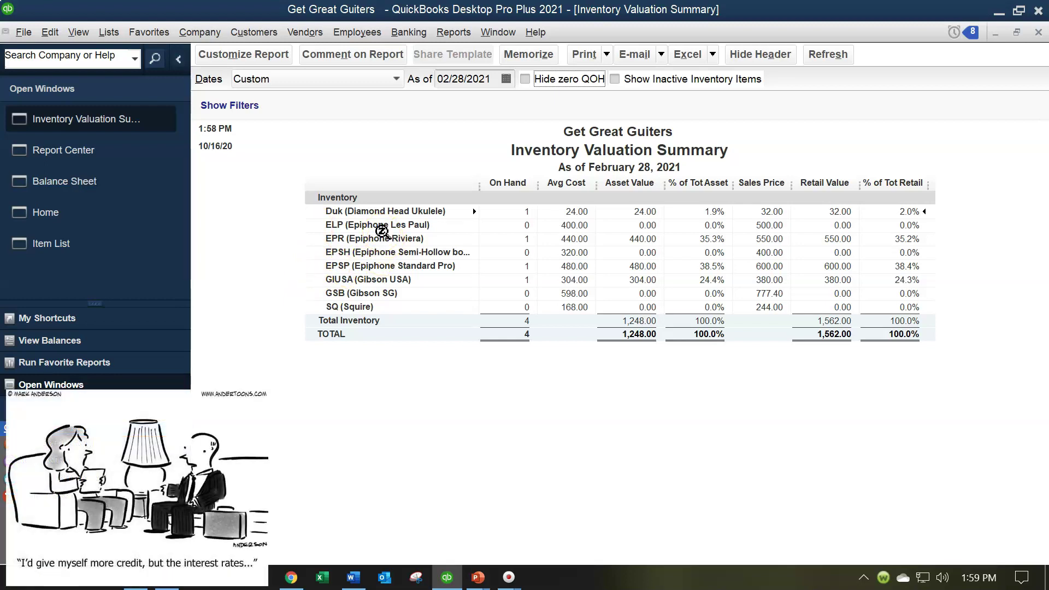
click(481, 217)
click(566, 211)
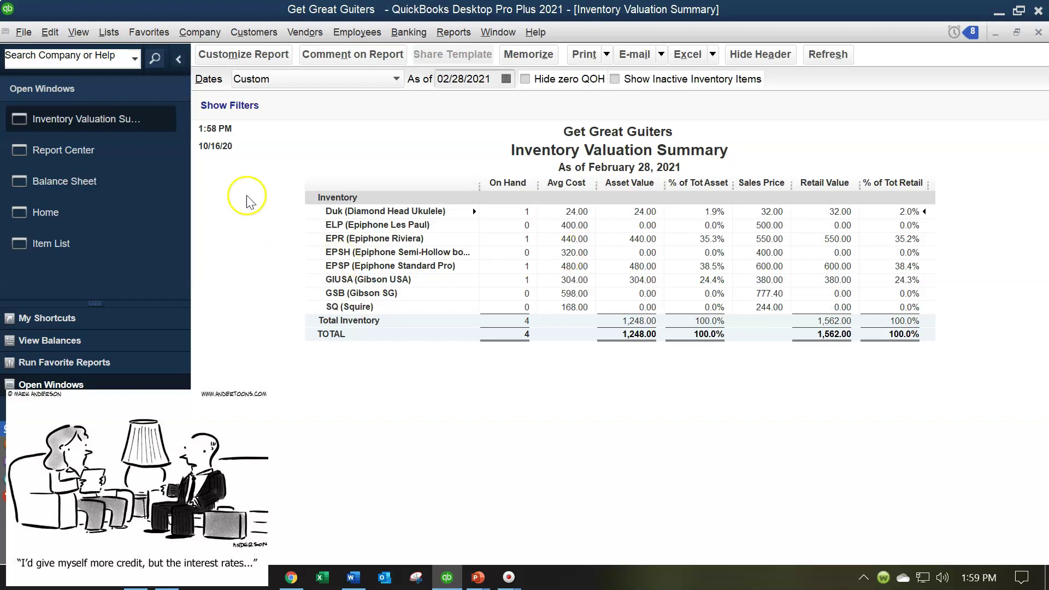
click(109, 33)
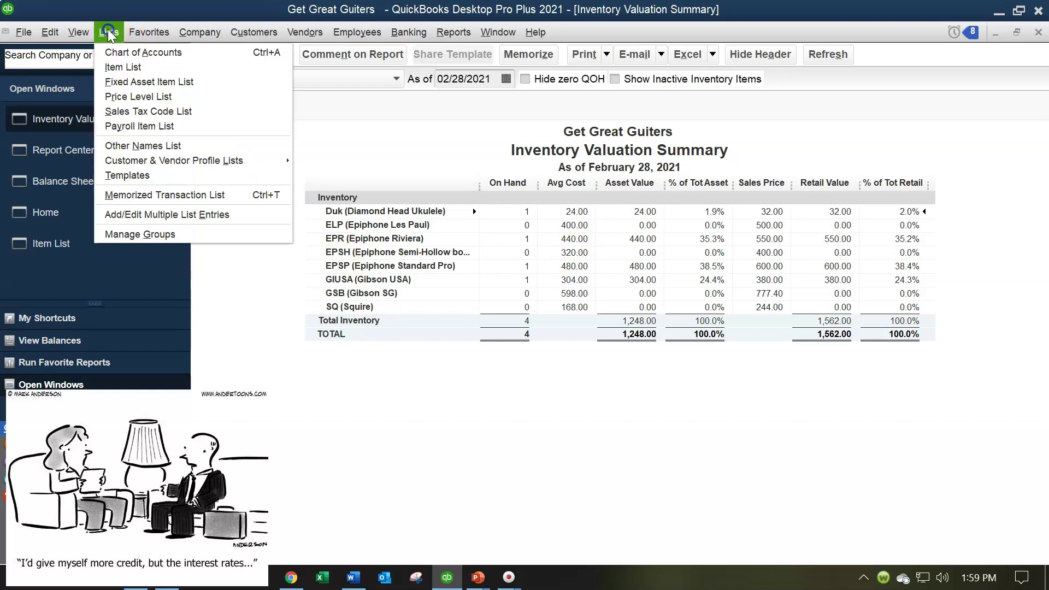
click(116, 67)
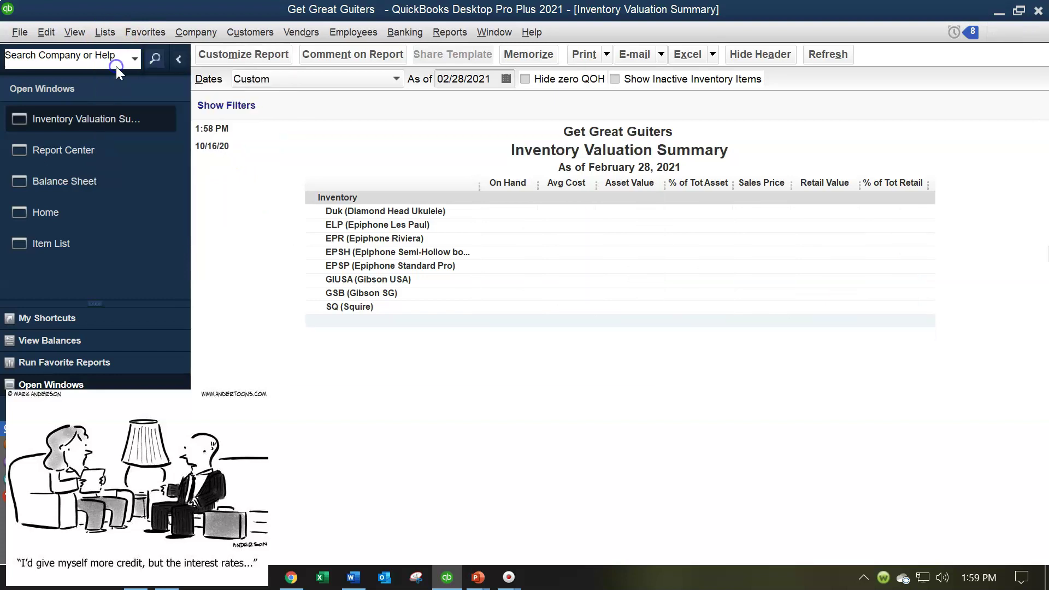
click(224, 238)
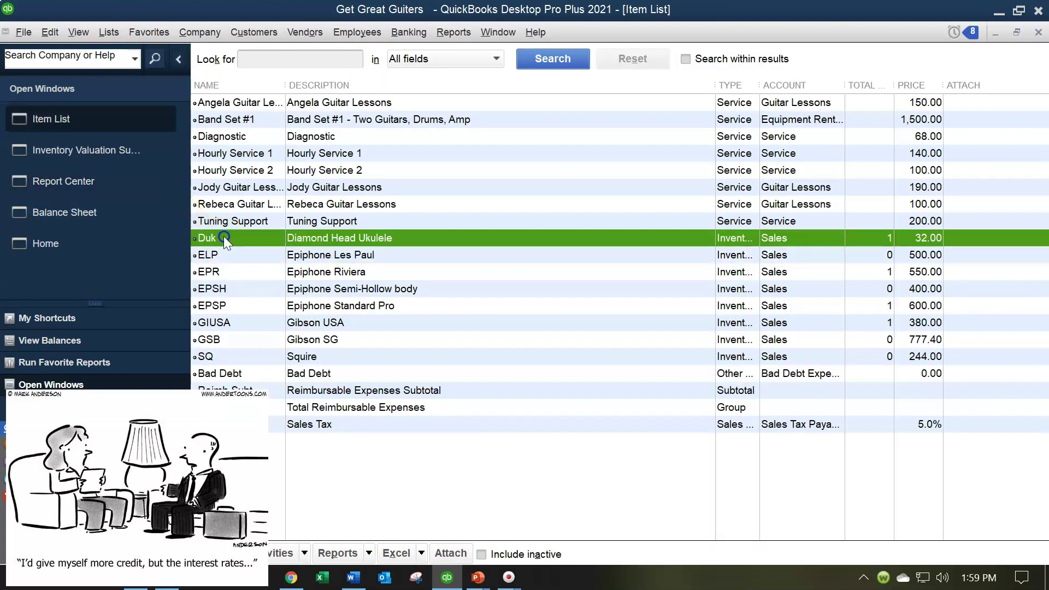
double_click(345, 241)
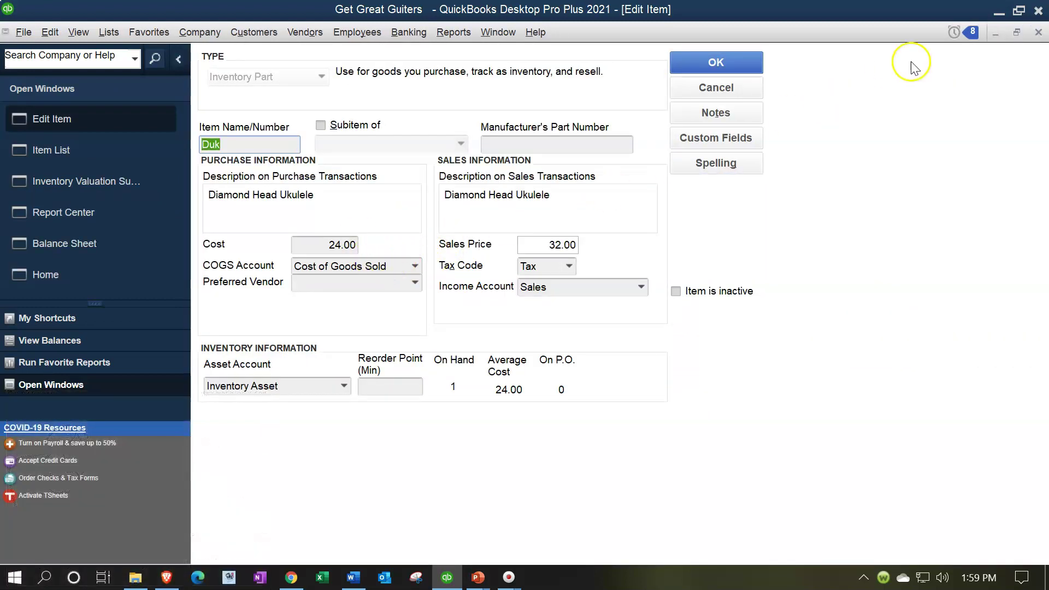
click(1039, 33)
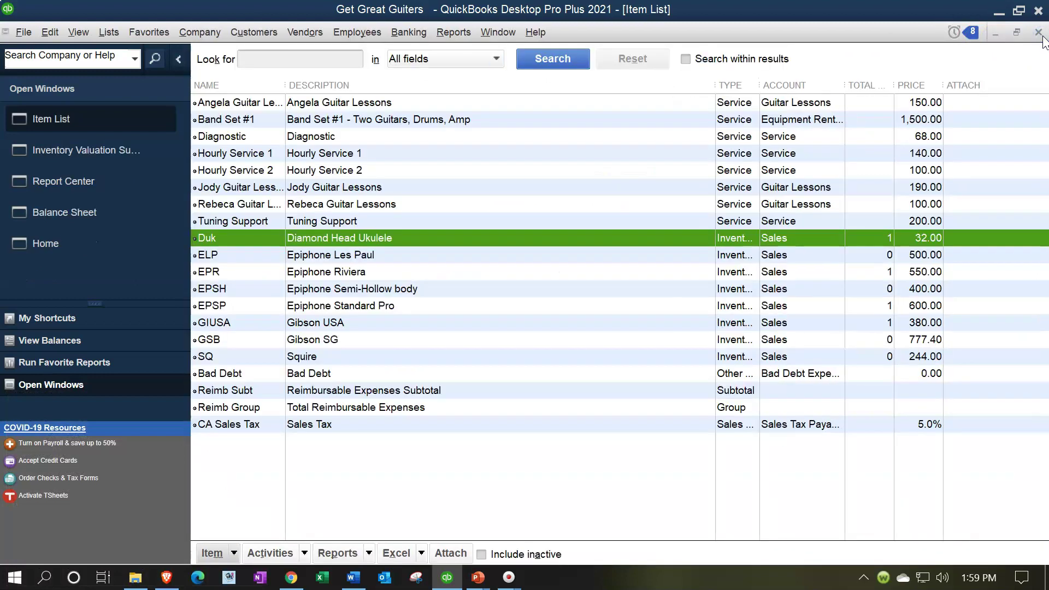
click(134, 158)
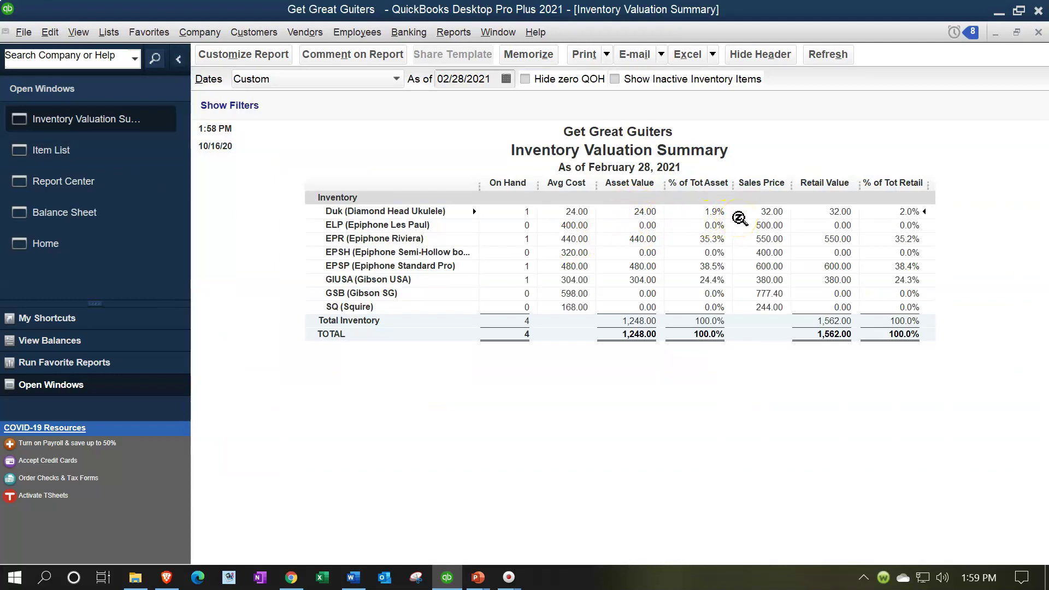
- Compute 24/1248 (0.0192) in Calculator and move it off the report columns
key(XF86Calculator)
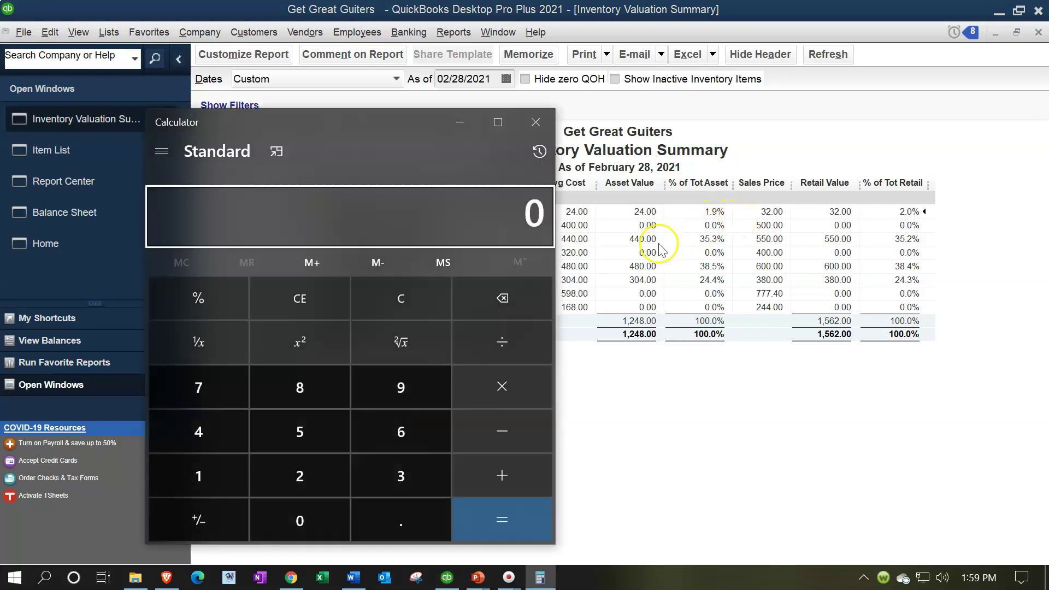
click(276, 153)
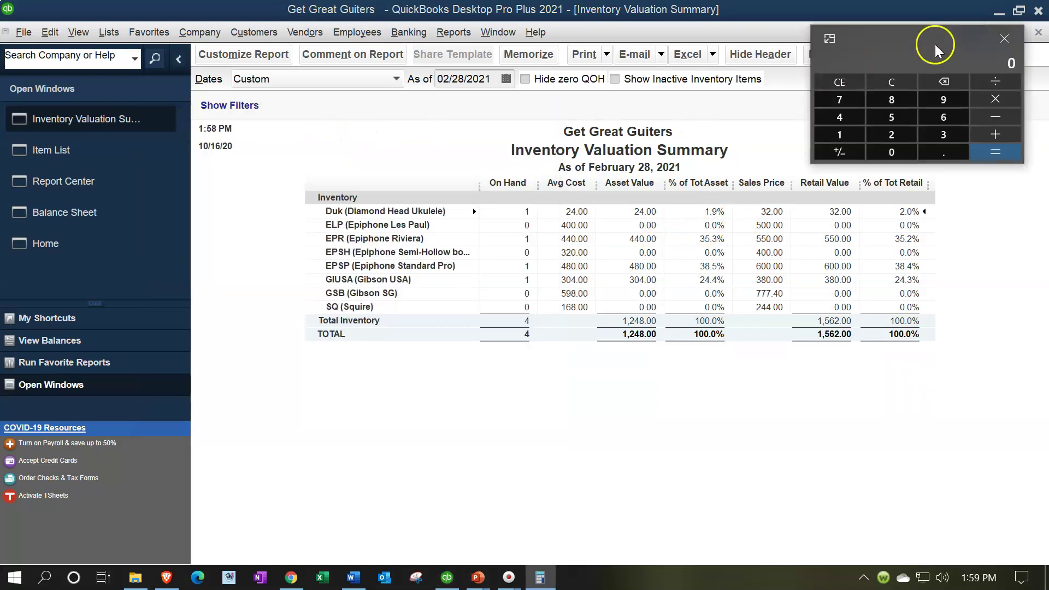
drag(923, 37, 788, 219)
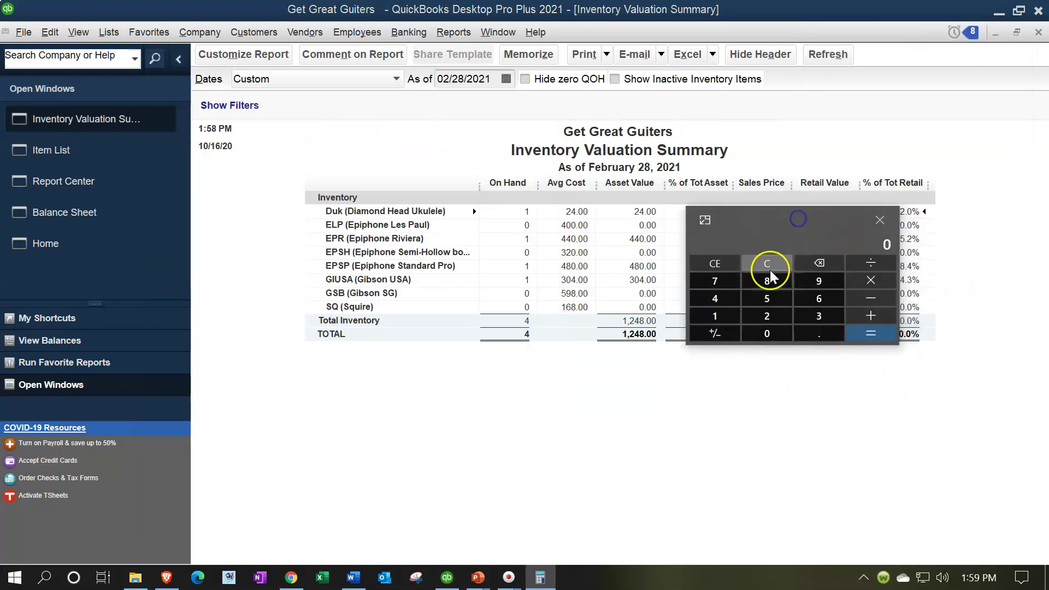
text(24)
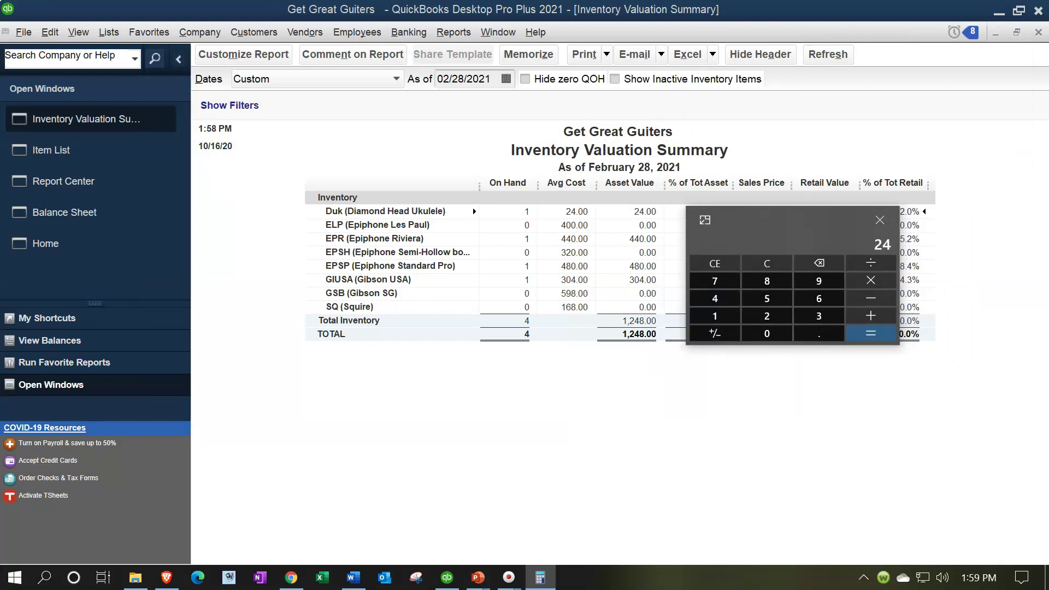
text(/1248)
key(Return)
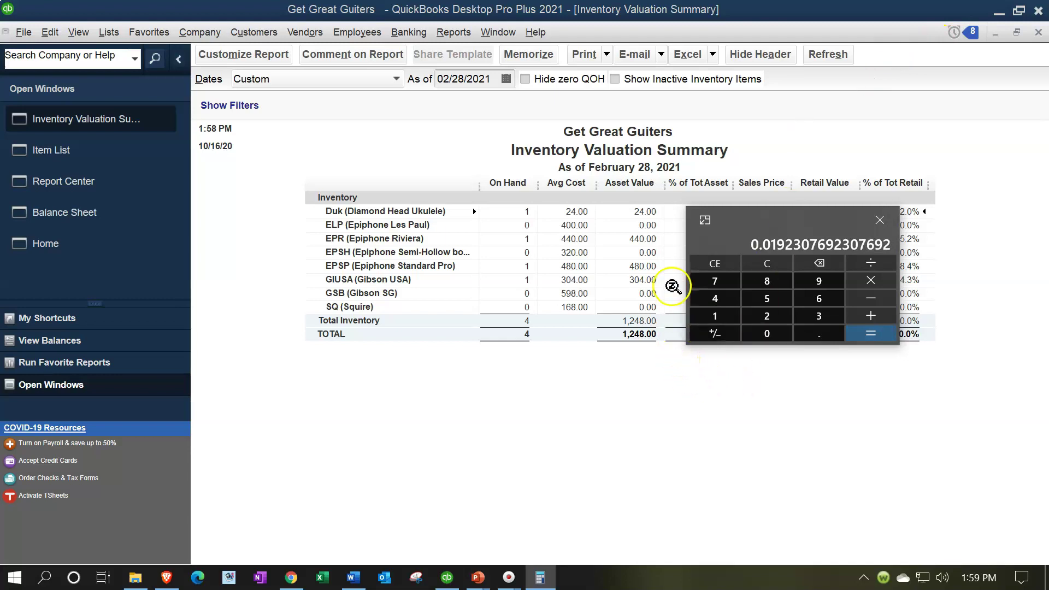
drag(733, 216, 798, 214)
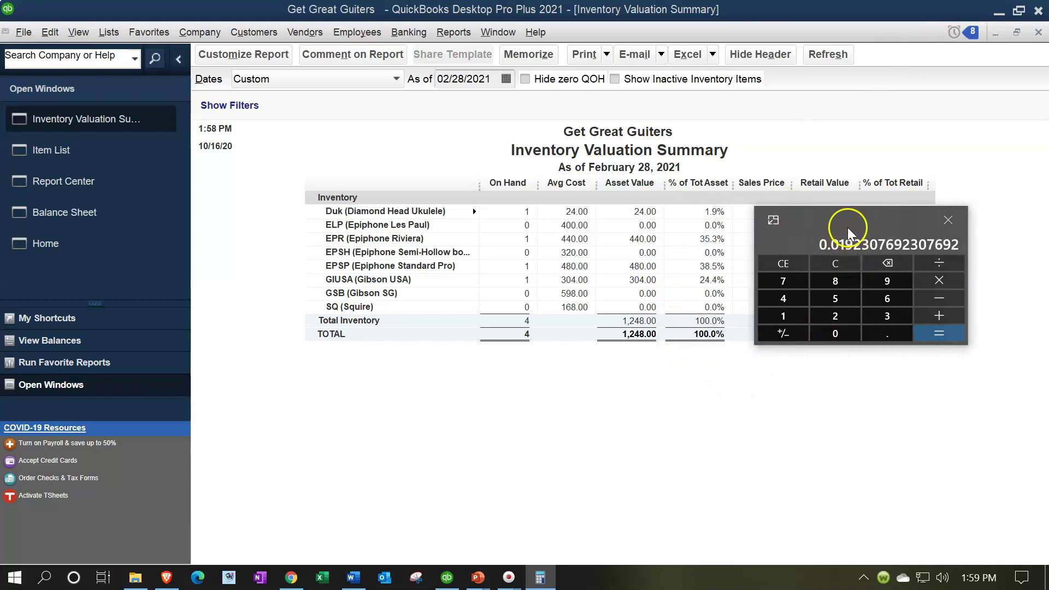
drag(847, 225, 847, 60)
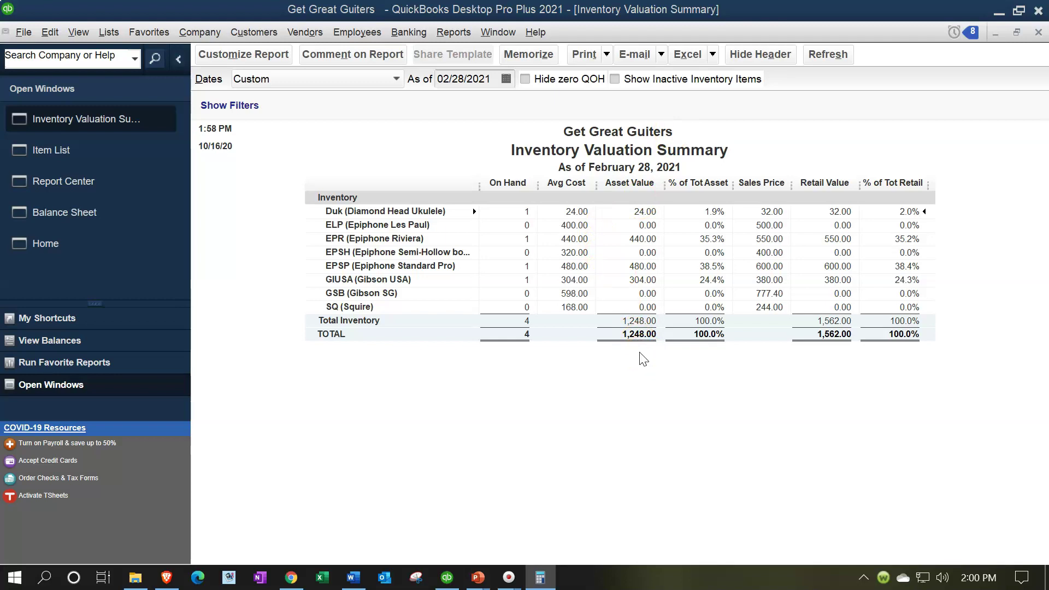
- On the Balance Sheet, compute 1248-944 in Calculator to get the 304.00 gap
click(103, 213)
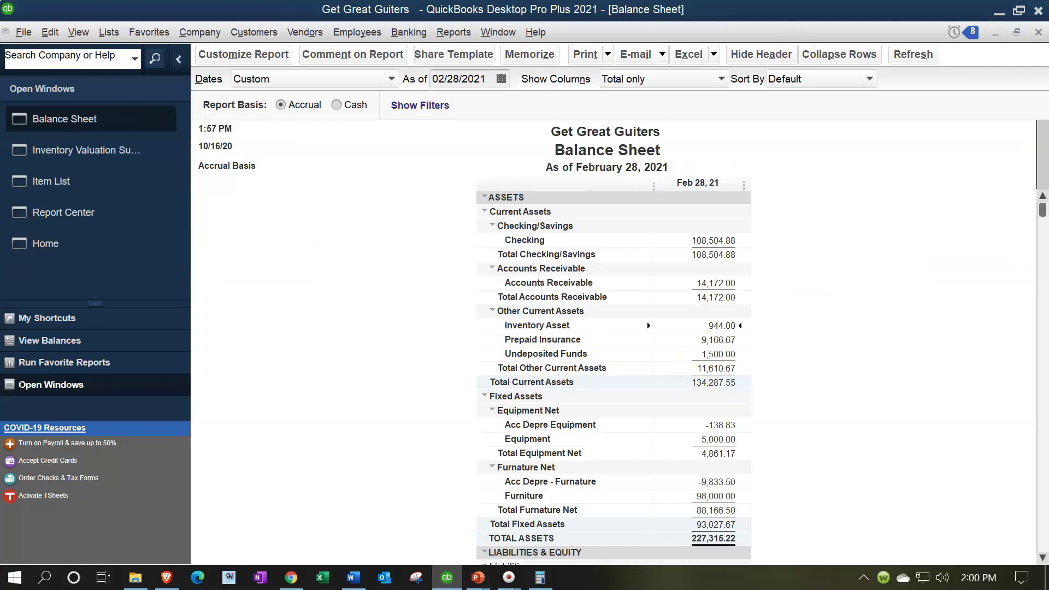
click(539, 578)
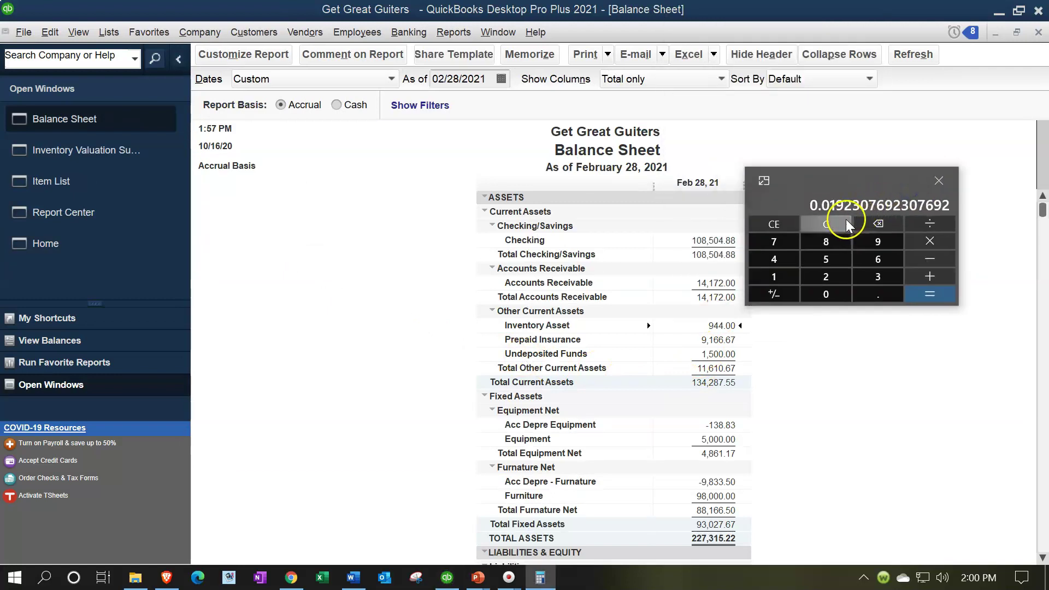
click(846, 225)
text(12)
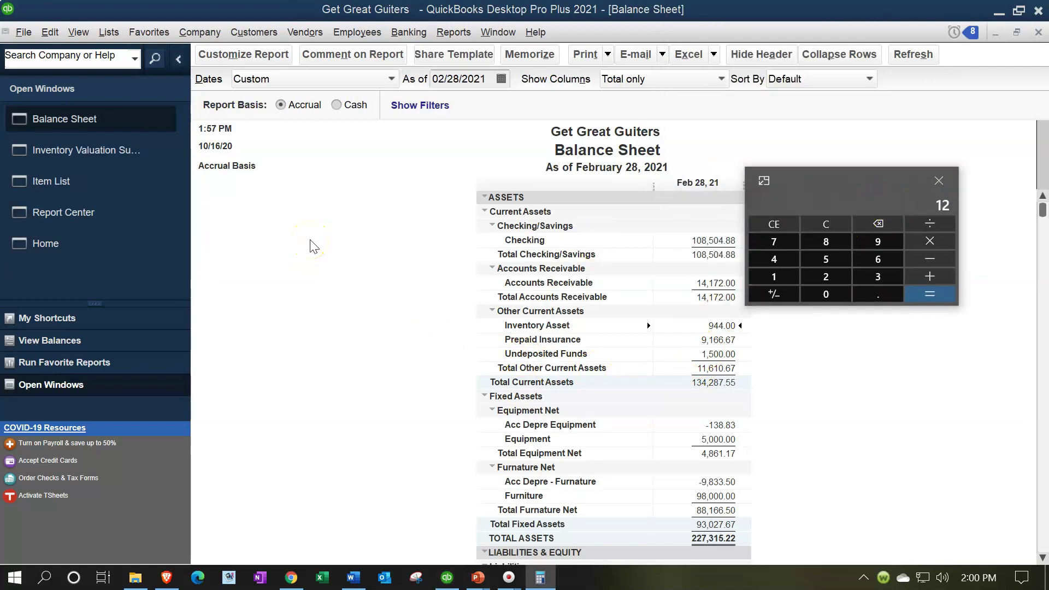
text(48-944)
key(Return)
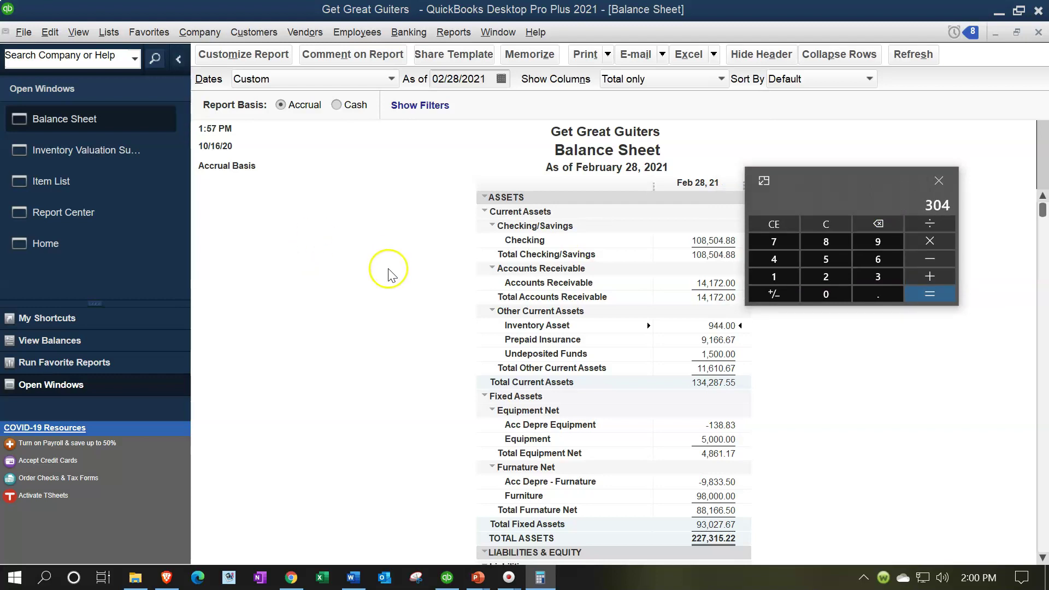
- QuickZoom Inventory Asset 944.00, inspect the 02/28/2021 General Journal entry, then close Calculator and the report
double_click(711, 326)
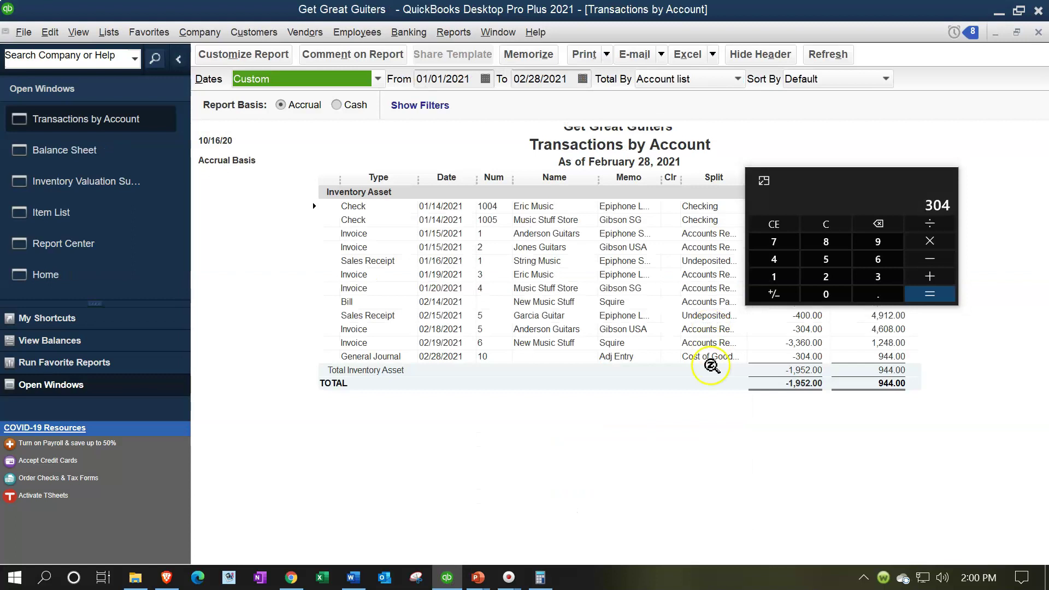
click(814, 364)
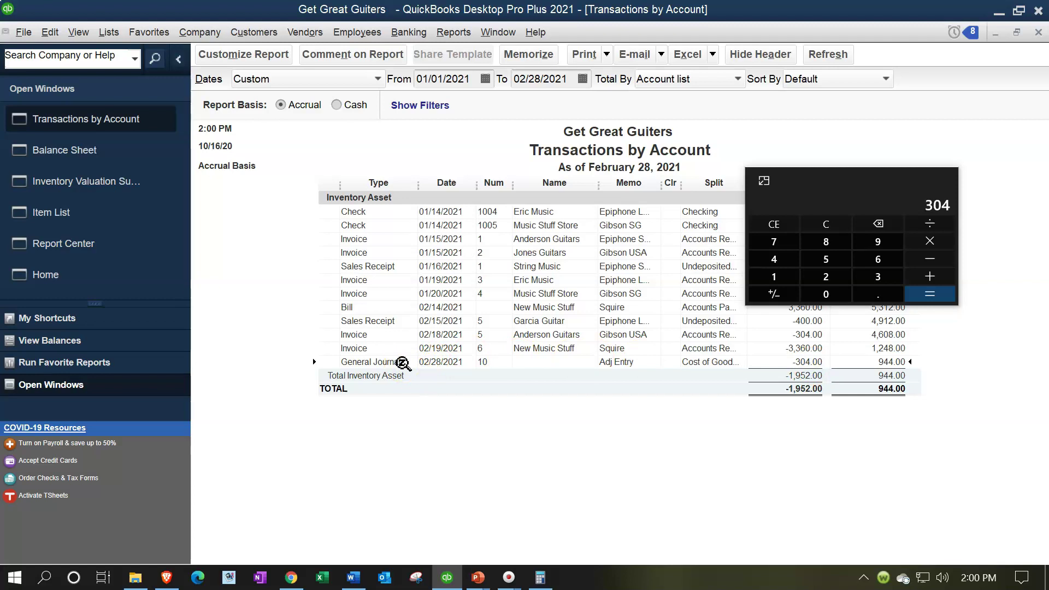
click(944, 176)
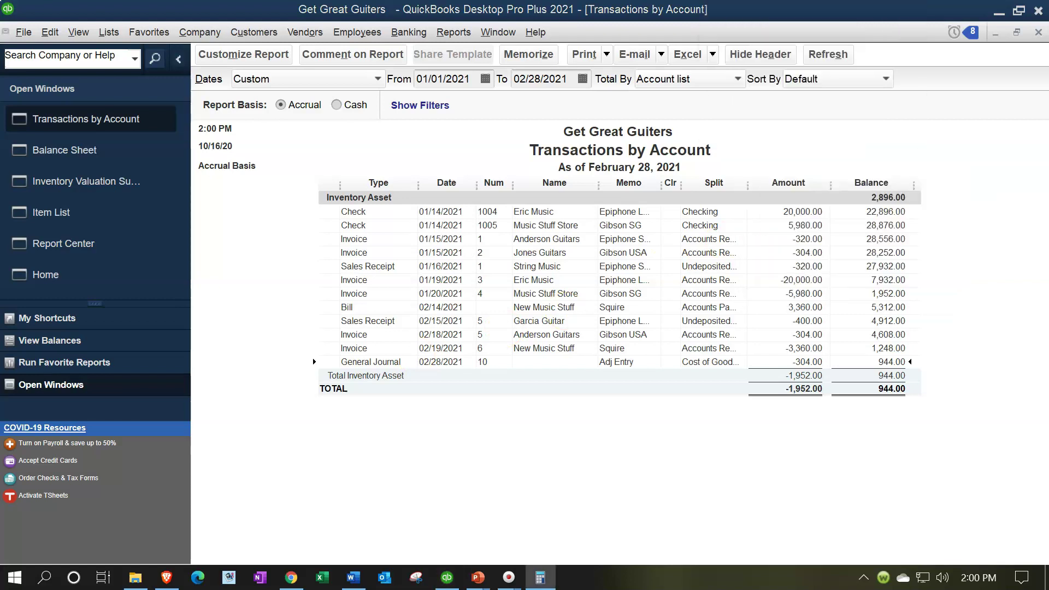
click(1038, 33)
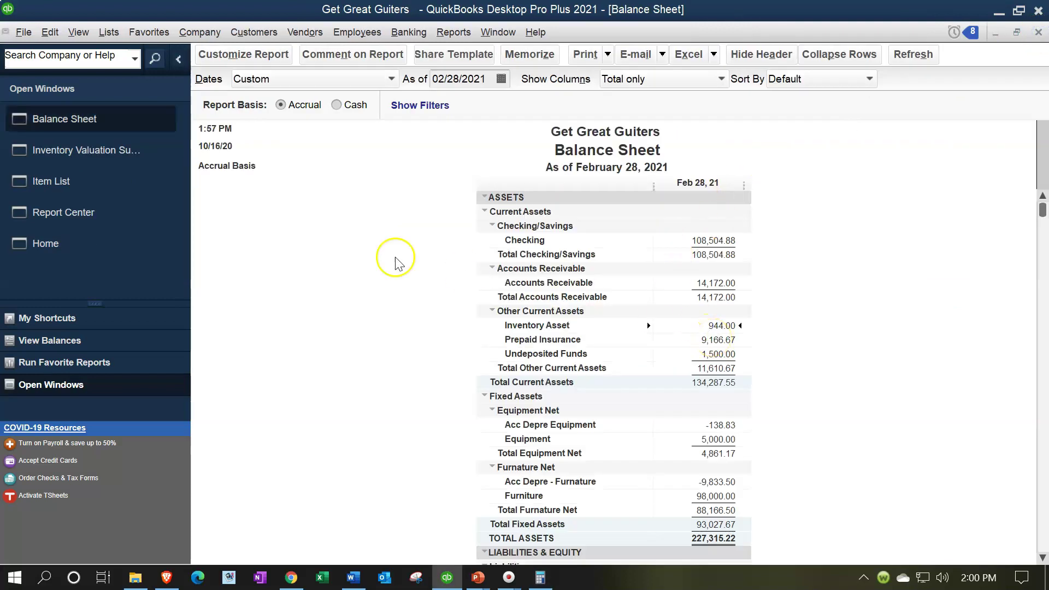
- View the Duk ukulele's item record unchanged, then return to the Inventory Valuation Summary
click(114, 152)
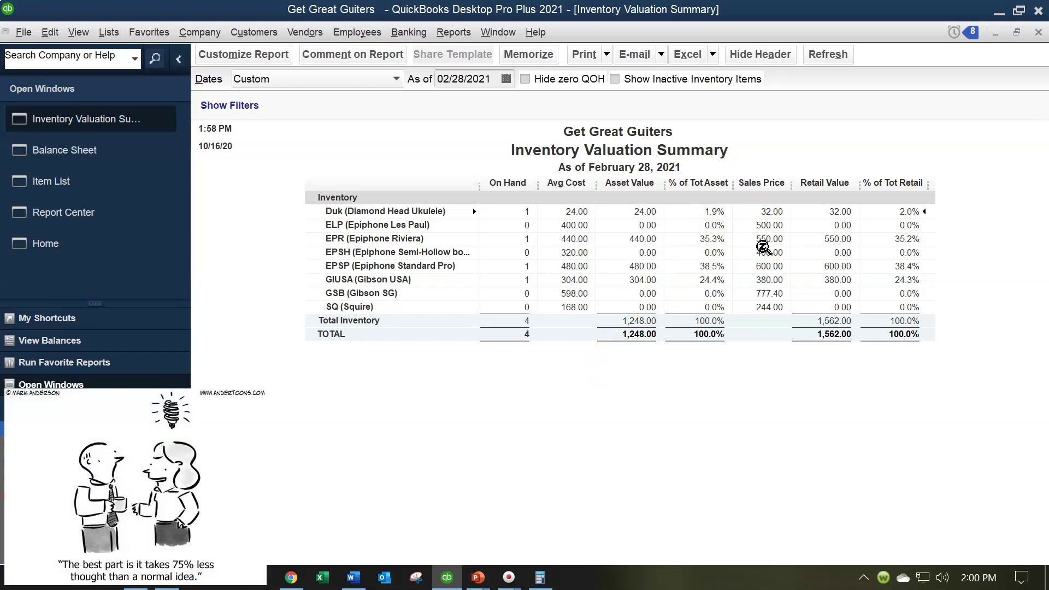
click(74, 191)
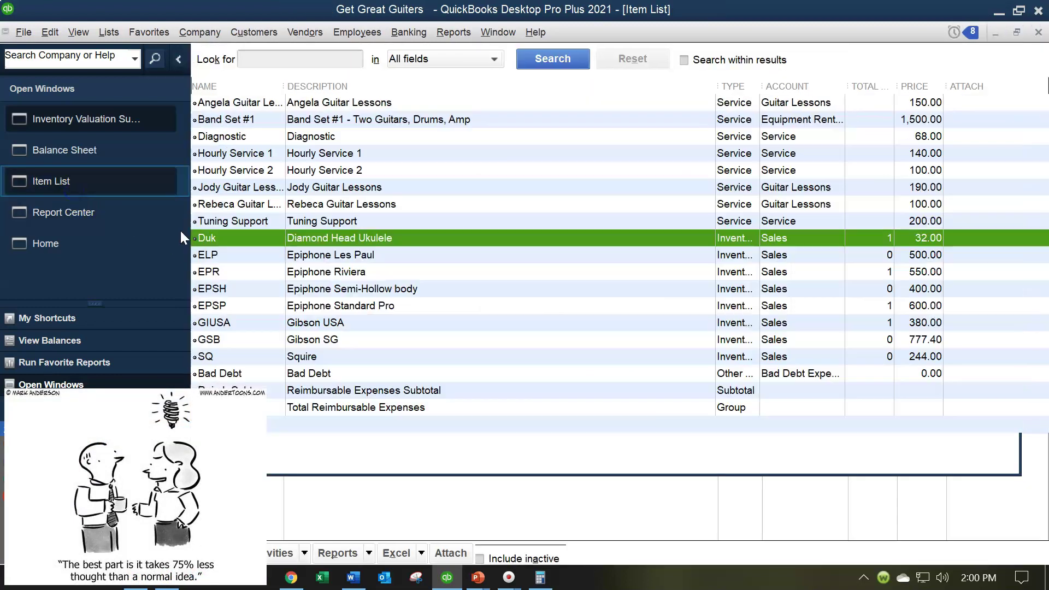
double_click(376, 241)
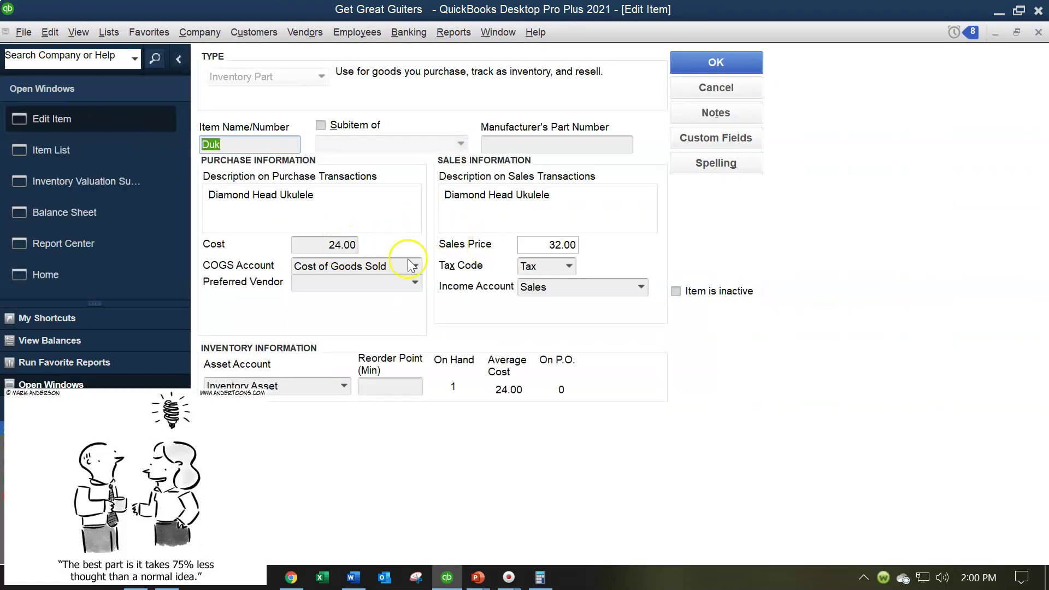
click(1038, 32)
click(85, 156)
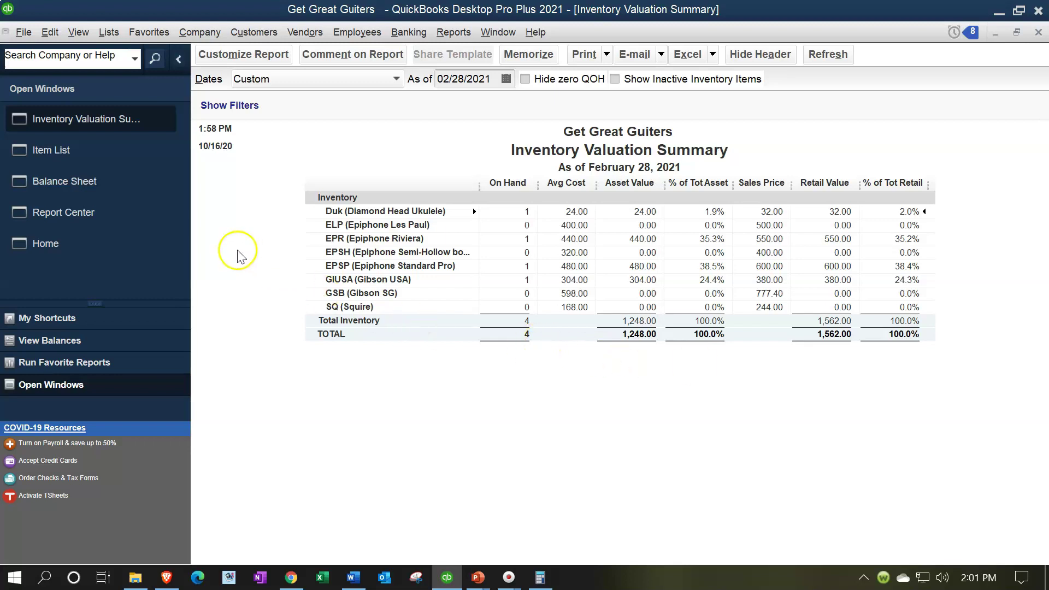
- Run Inventory Valuation Detail for 01/01/2021–02/28/2021, then start changing the From year to 2020
click(93, 214)
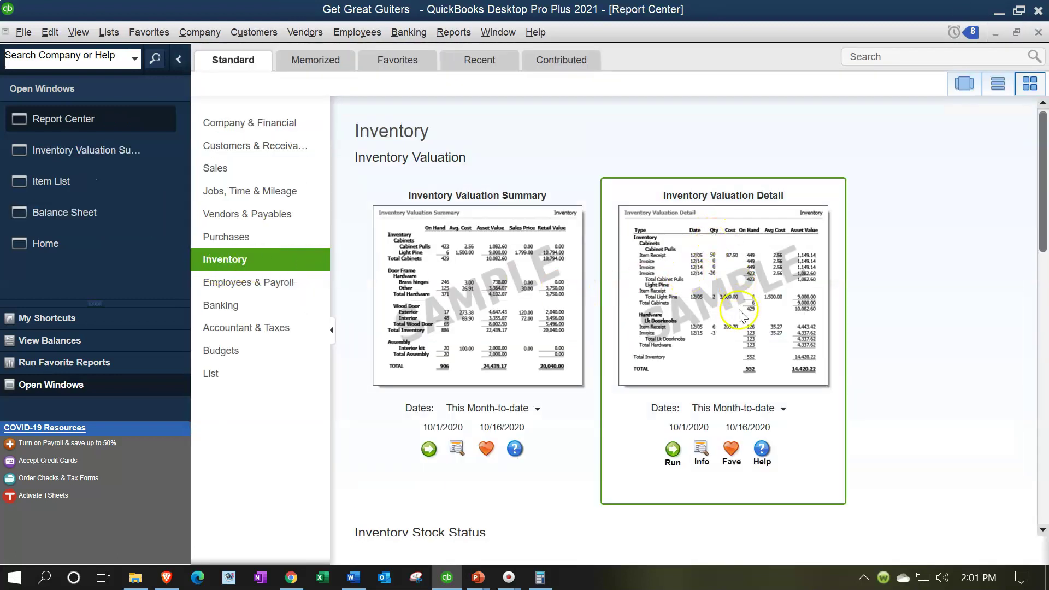
click(676, 461)
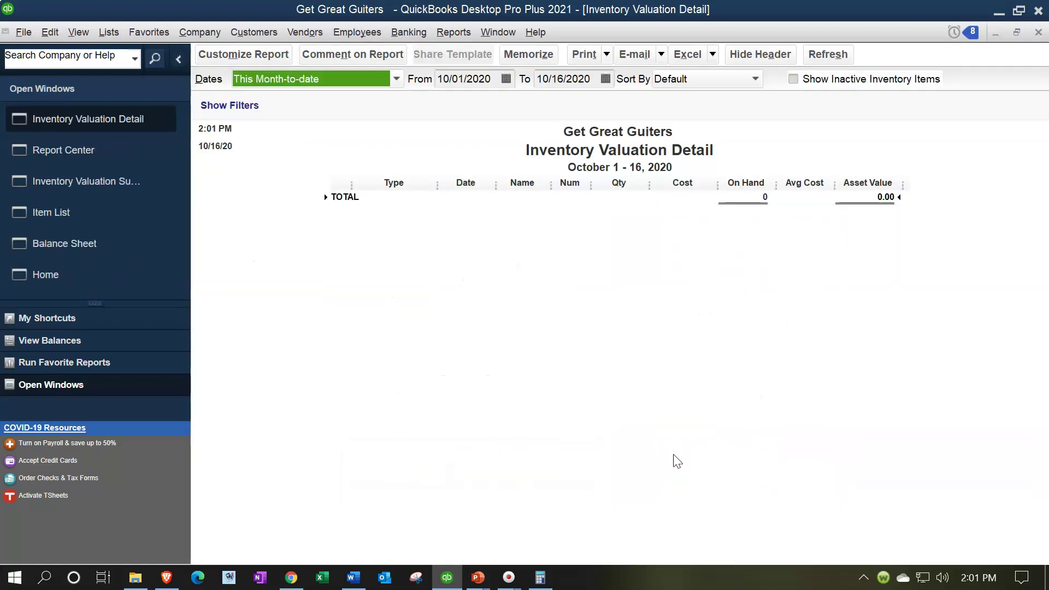
key(Tab)
text(01012021)
key(Tab)
text(02/28/2021)
key(Tab)
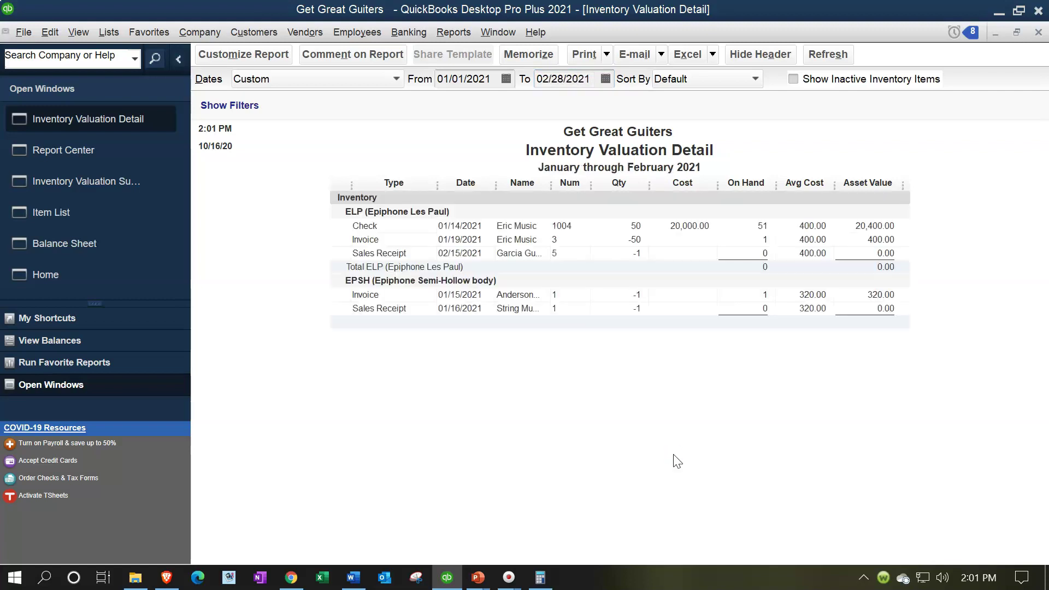
click(285, 207)
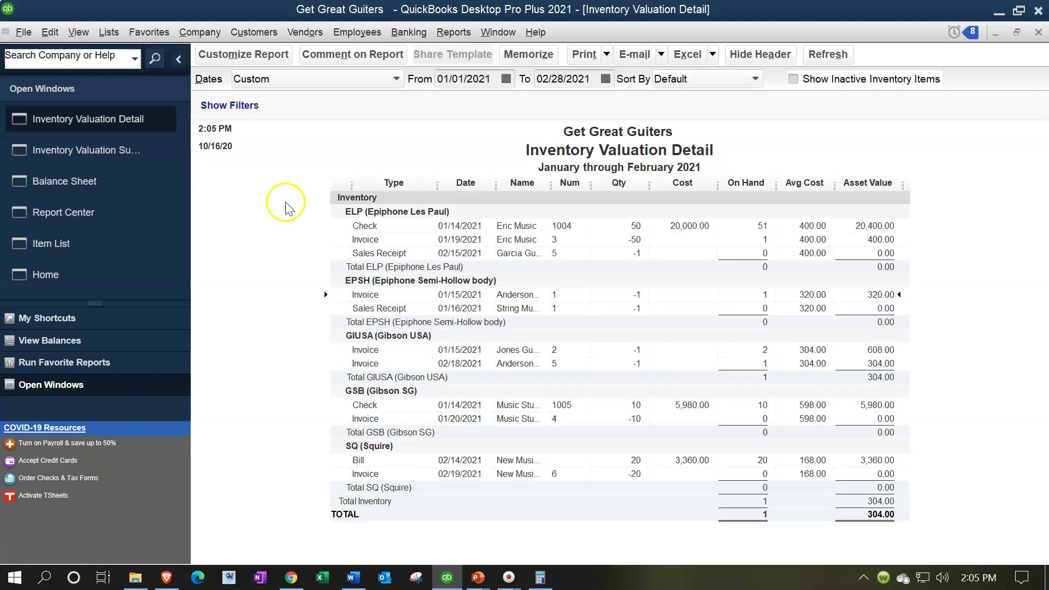
click(491, 81)
key(BackSpace)
- Apply the January 2020 start date, then review ELP's 12/31/2020 Inventory Adjust, check purchase and Sales Receipt rows
text(0)
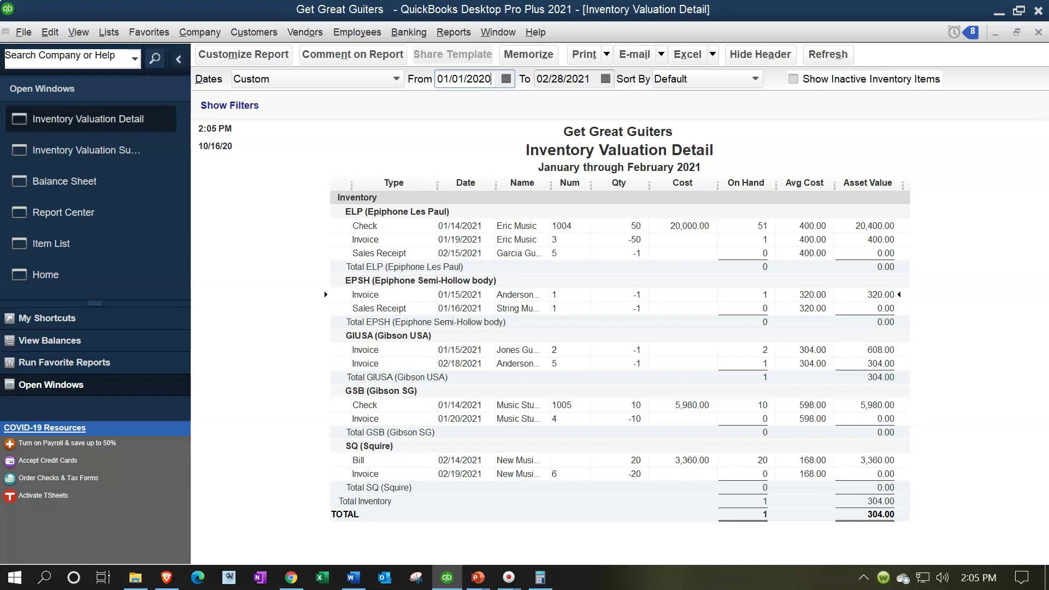
click(300, 260)
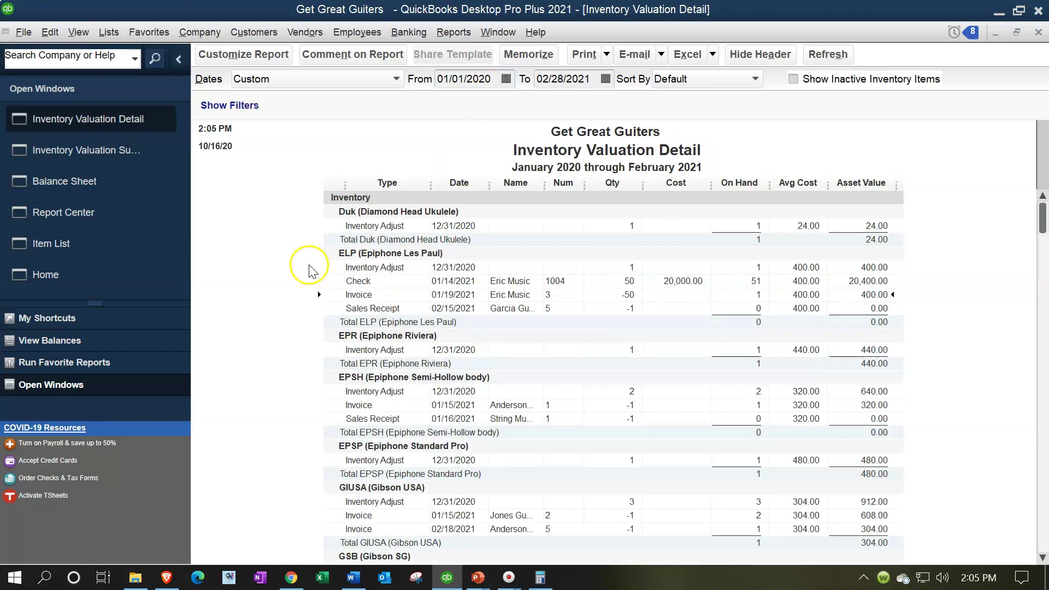
click(337, 267)
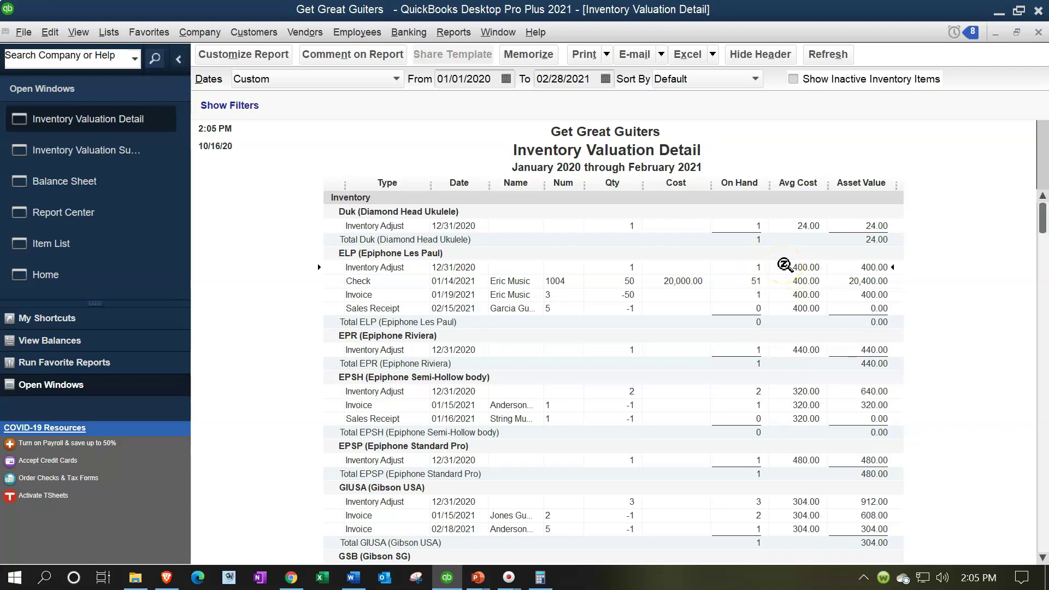
click(754, 281)
click(781, 287)
click(750, 303)
click(880, 299)
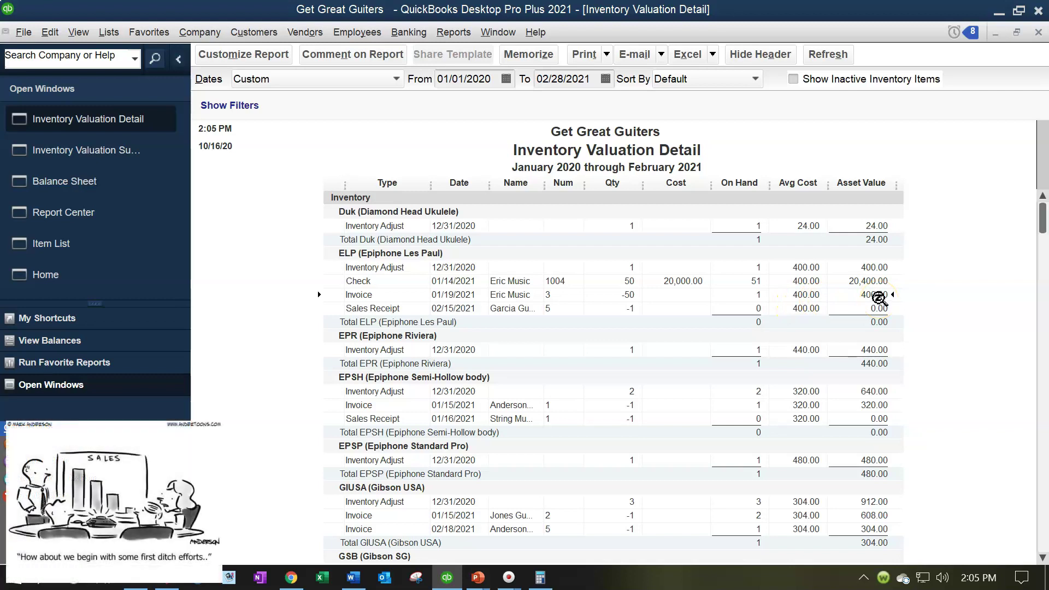
click(617, 310)
scroll(788, 308, down, 3)
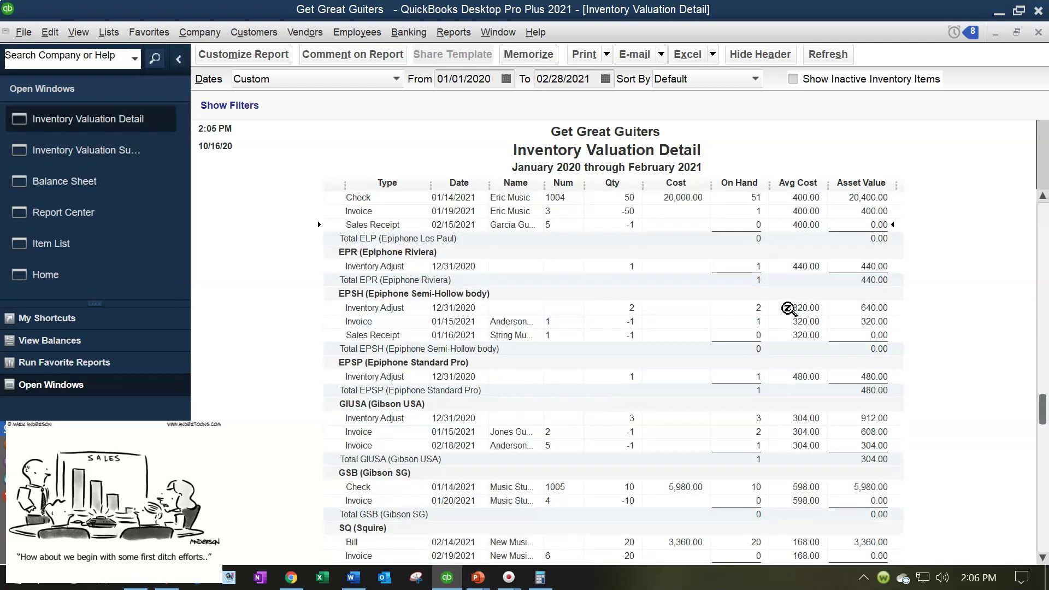
scroll(789, 309, down, 1)
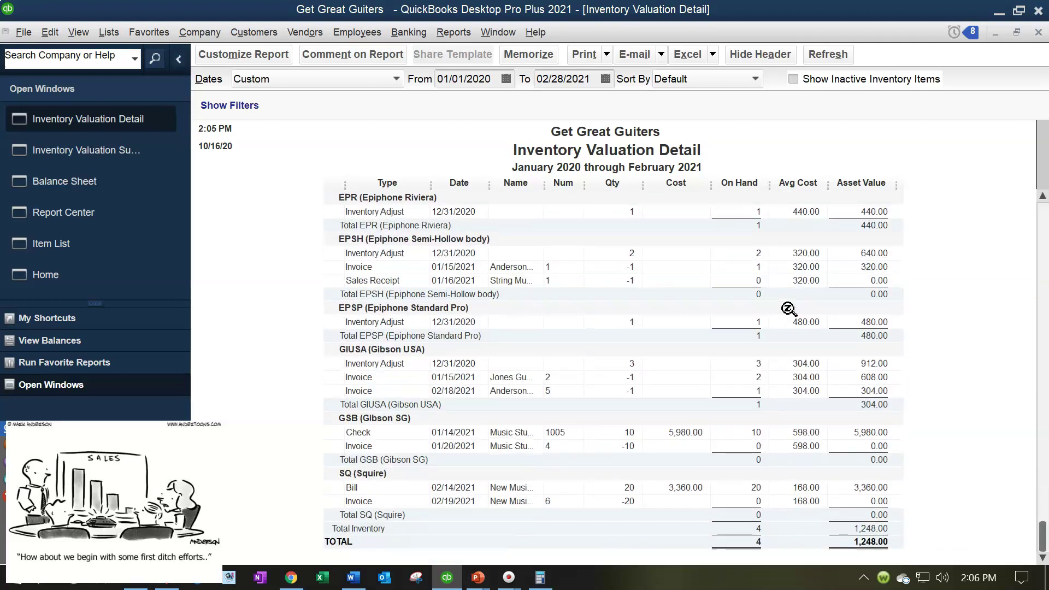
click(740, 256)
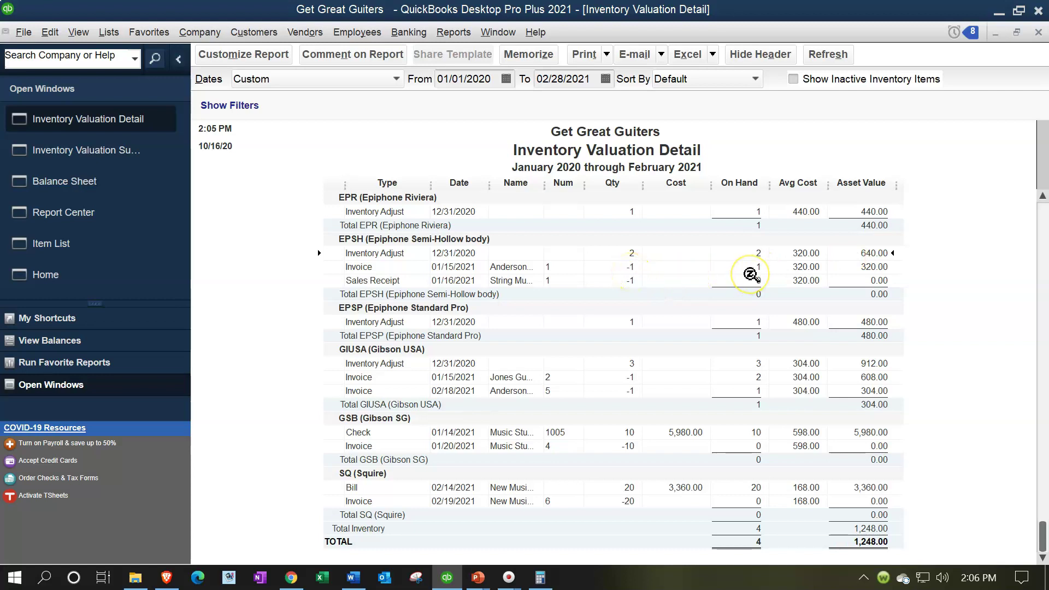
click(792, 268)
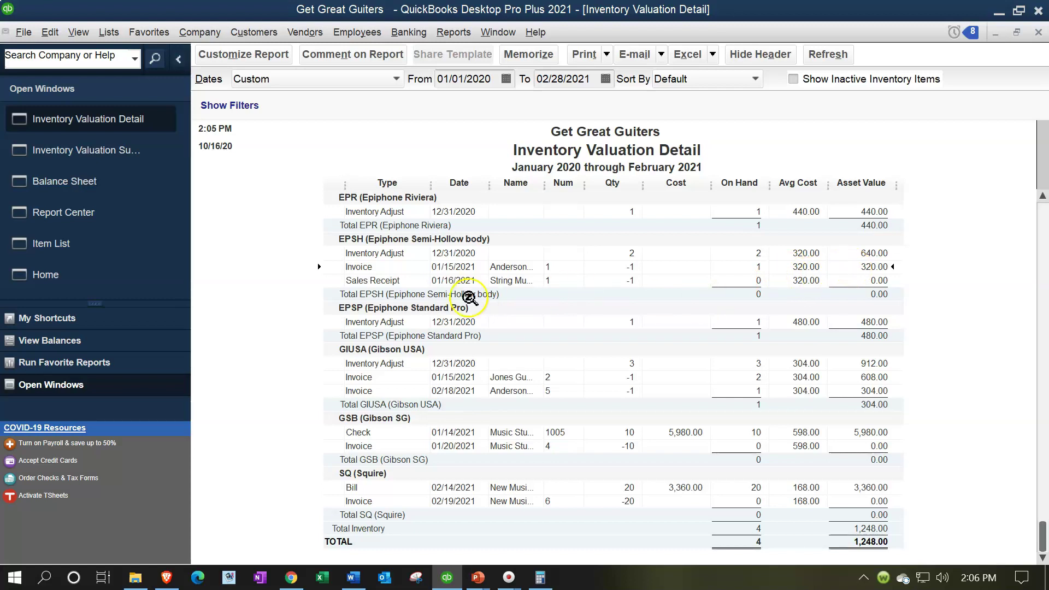
click(435, 279)
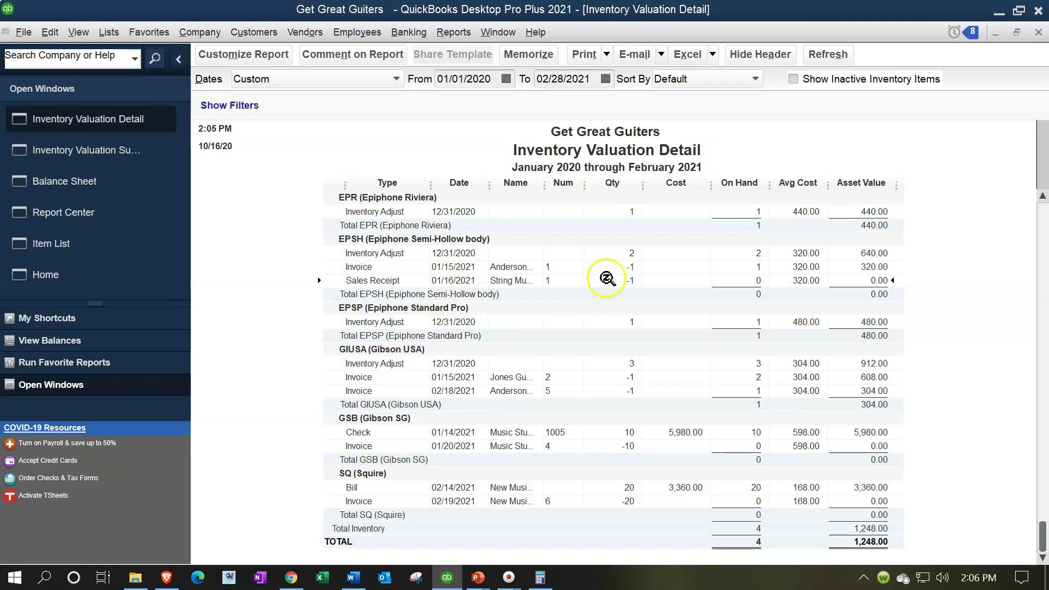
click(653, 277)
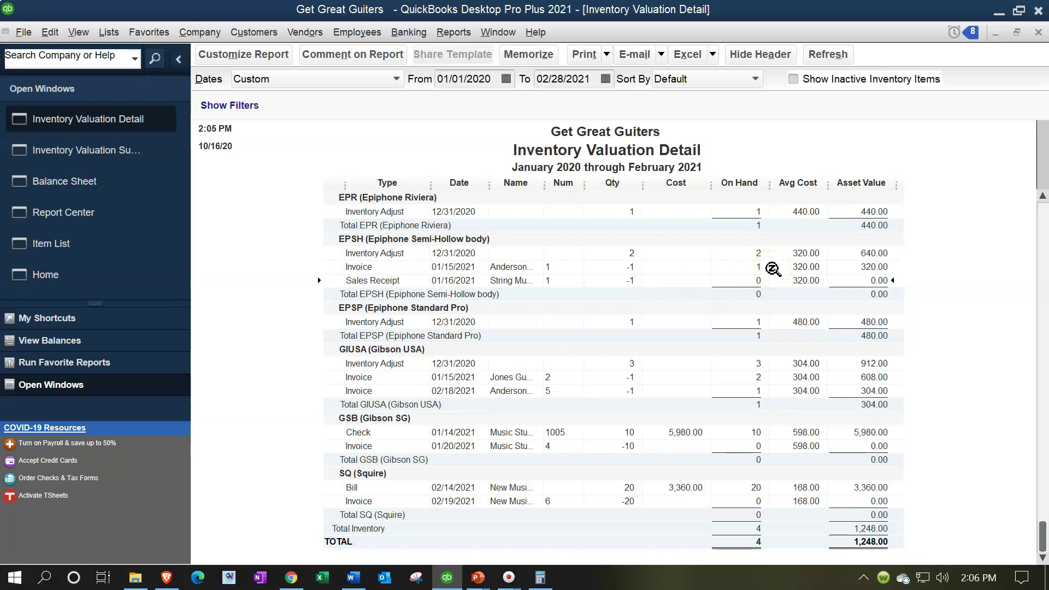
- Close the Inventory Valuation Detail report and return to the Report Center's inventory reports
click(1037, 34)
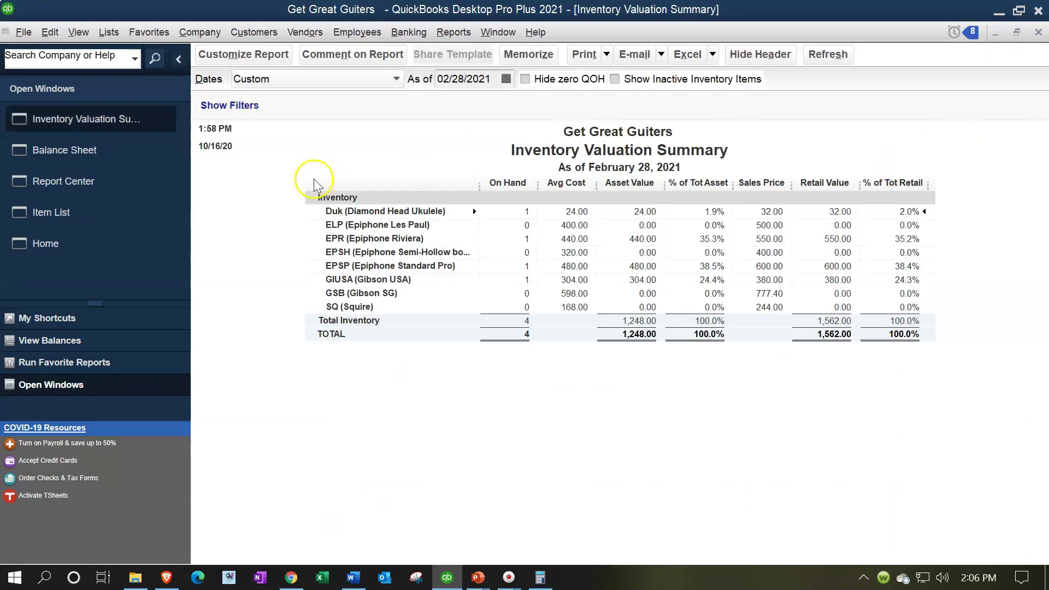
click(104, 181)
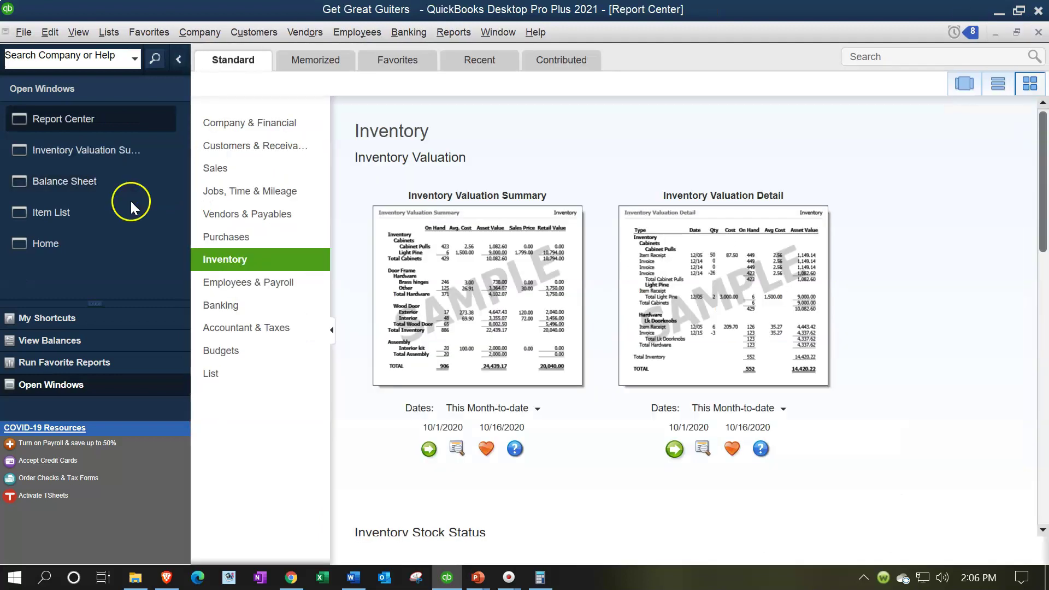
scroll(773, 424, down, 3)
scroll(840, 426, down, 4)
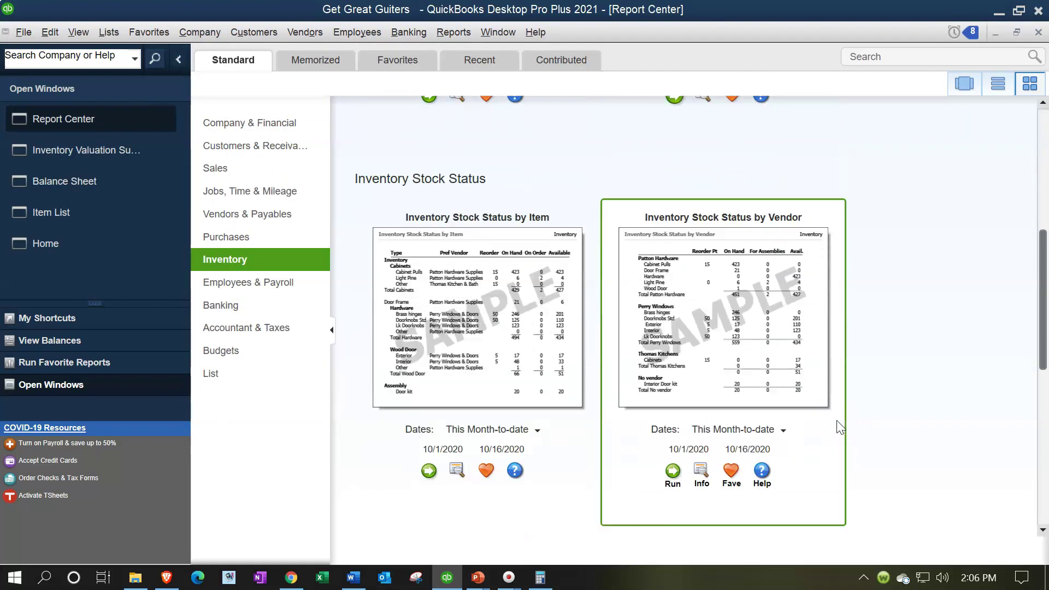
scroll(838, 425, down, 1)
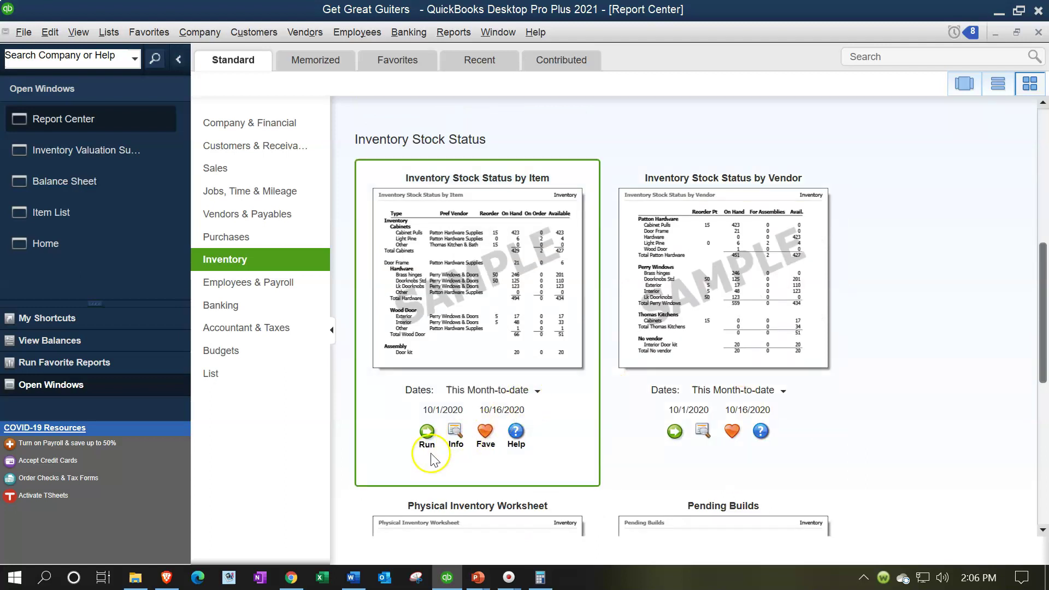
- Run Inventory Stock Status by Item for 01/01/2021 through 02/28/2021
click(426, 433)
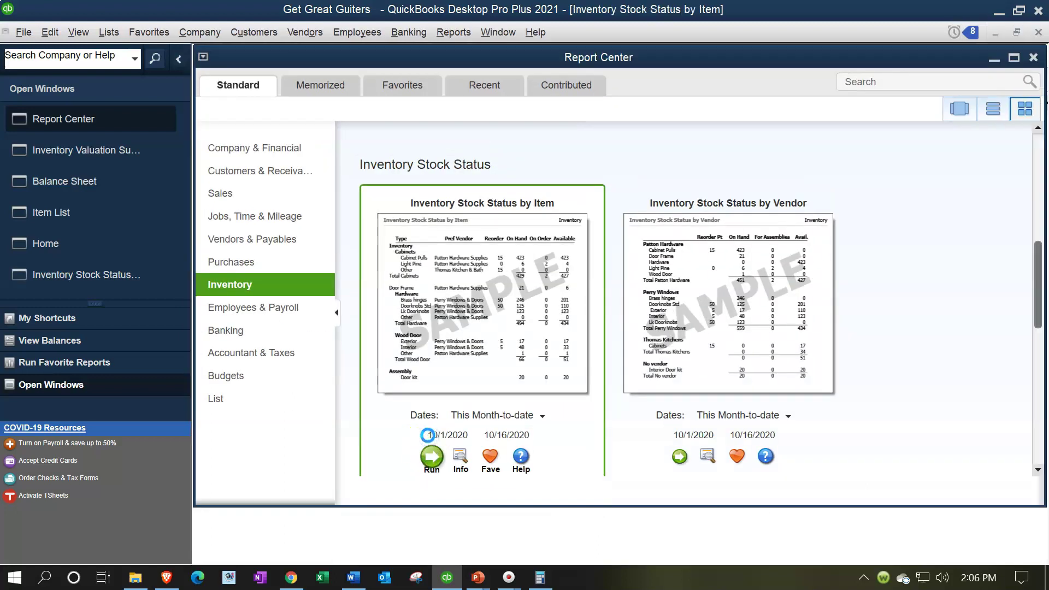
key(Tab)
text(01/01/2021)
key(Tab)
text(022821)
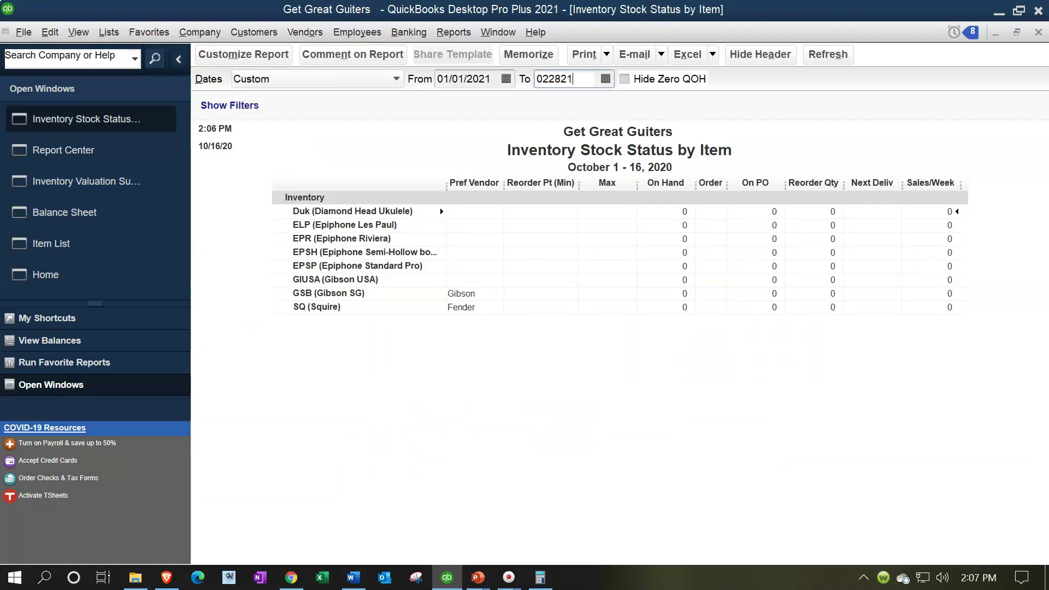
key(Tab)
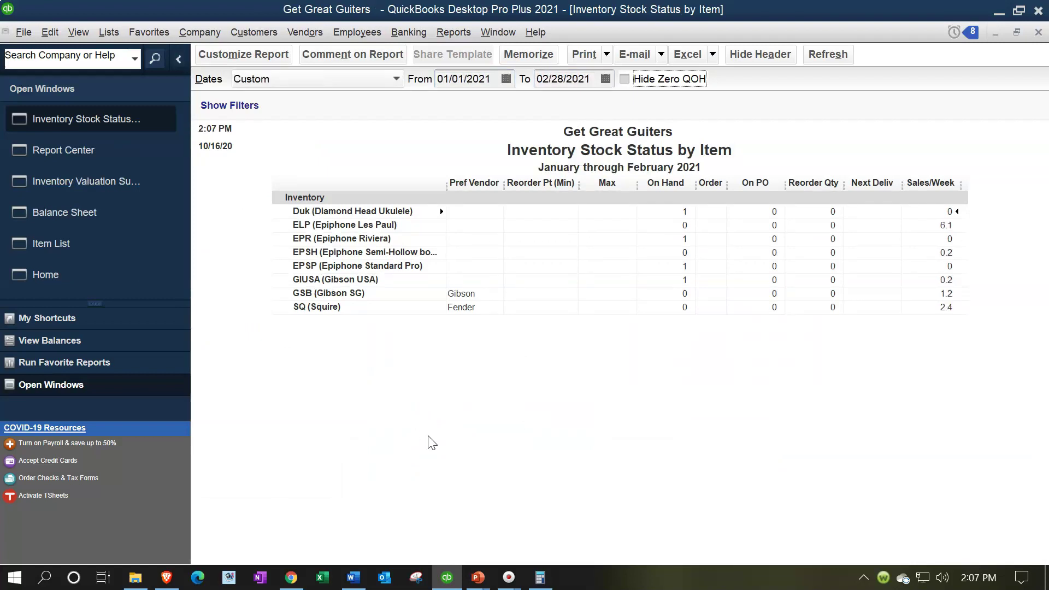
- Review the Inventory Stock Status by Item rows, then close the report
click(386, 237)
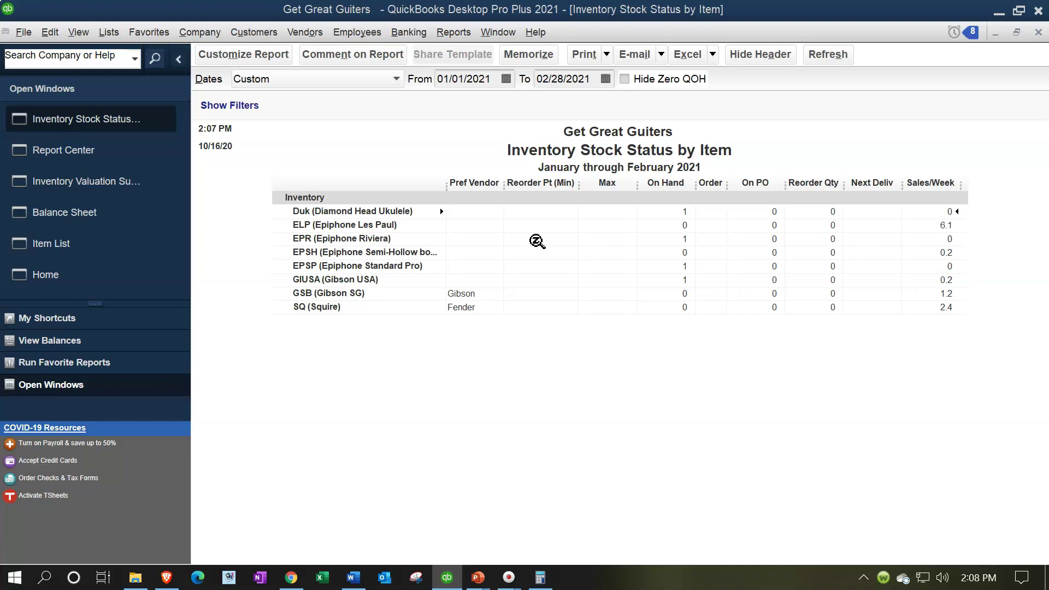
click(610, 257)
click(684, 169)
click(831, 160)
click(1038, 32)
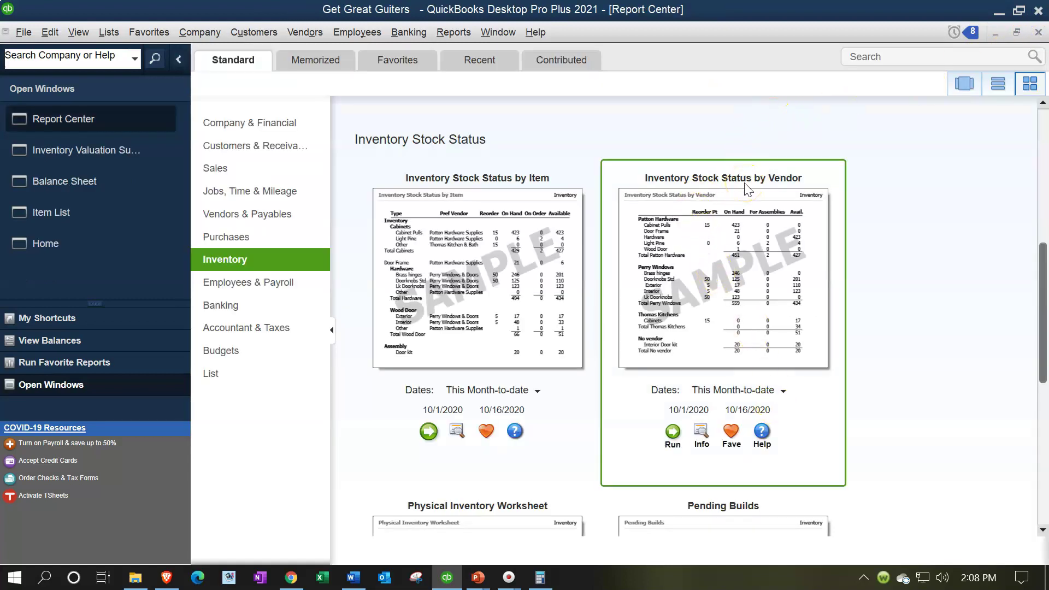
- Run Inventory Stock Status by Vendor for 01/01/2021–02/28/2021 and note ELP appears without a vendor
click(673, 432)
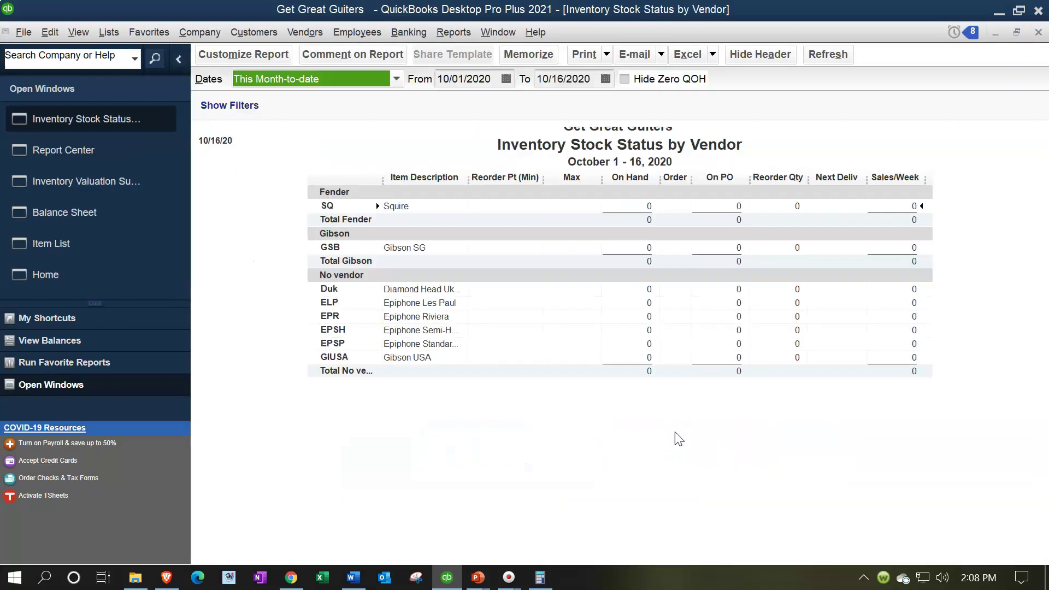
text(01012021)
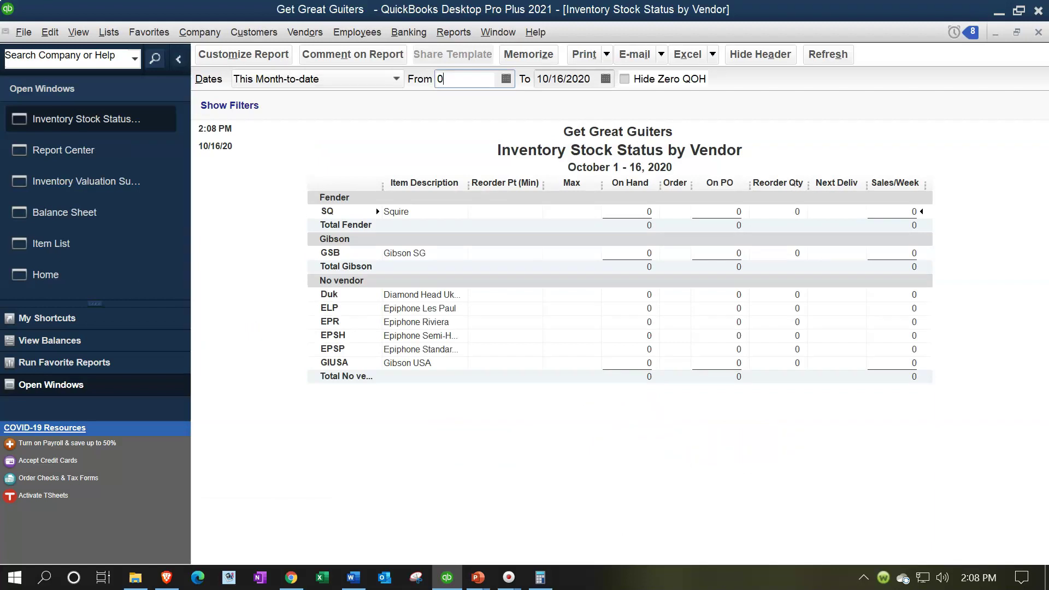
key(Tab)
text(02/28/2021)
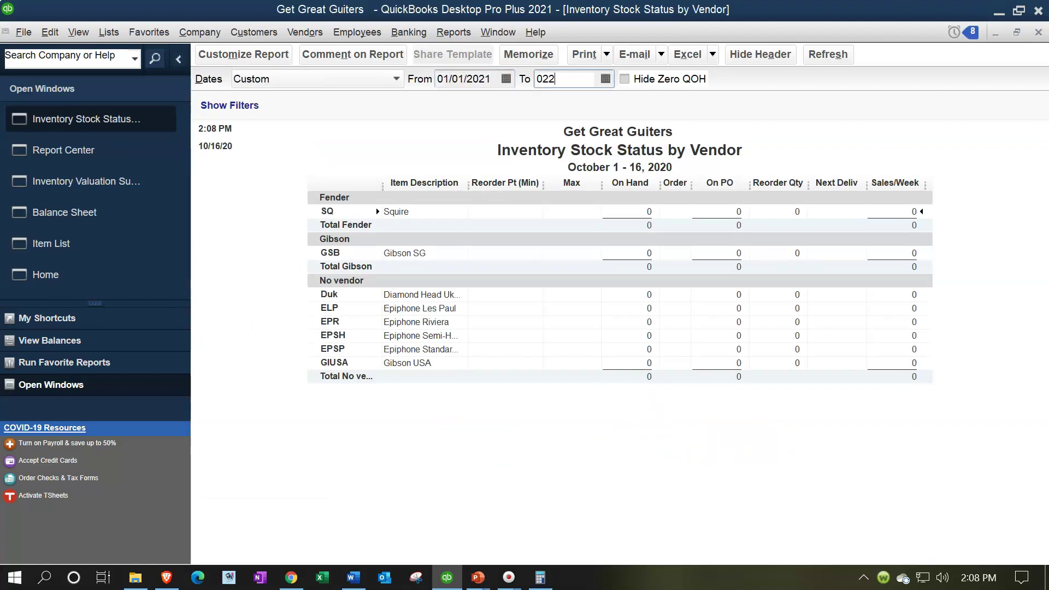
key(Tab)
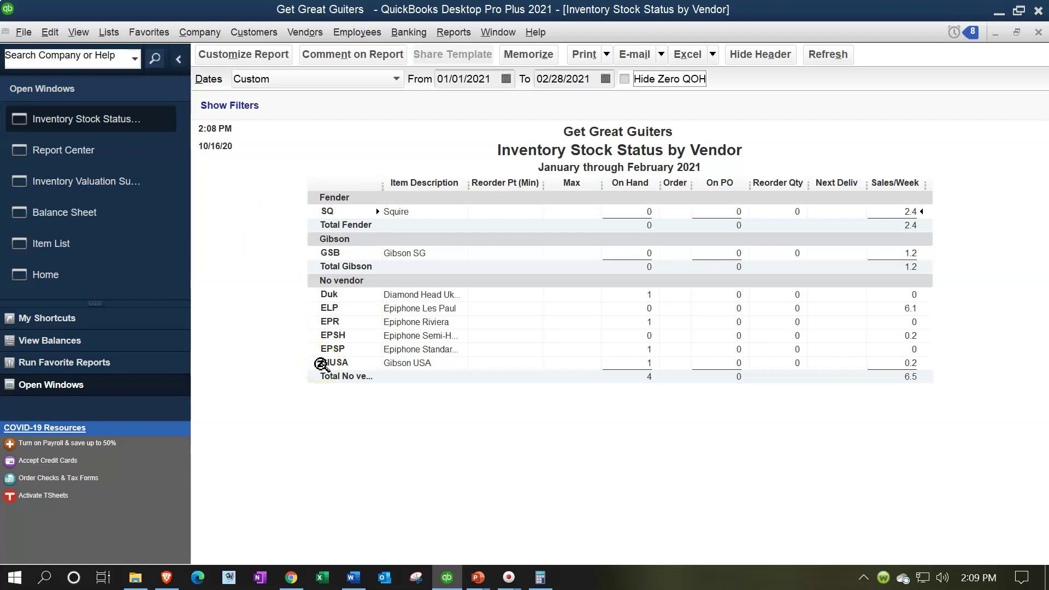
click(452, 309)
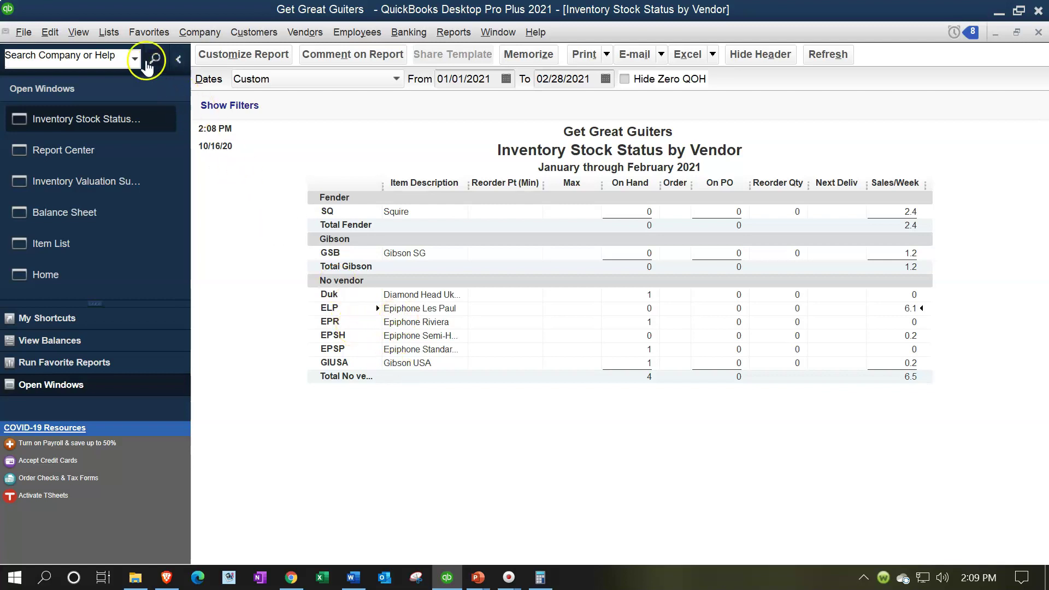
- Set ELP's preferred vendor to Epiphone in the Item List and refresh the vendor stock report
click(109, 34)
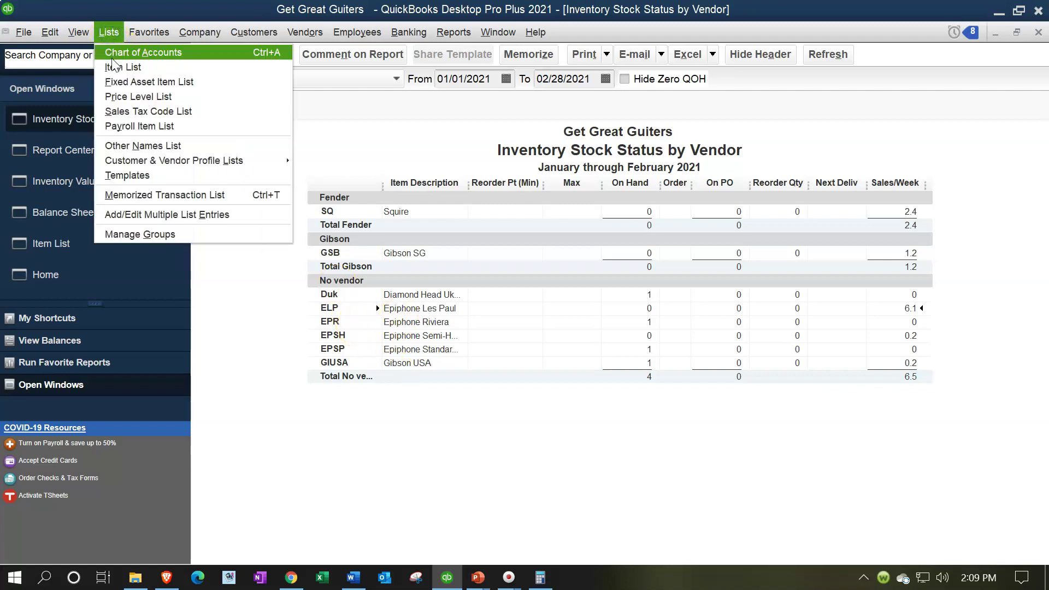
click(114, 63)
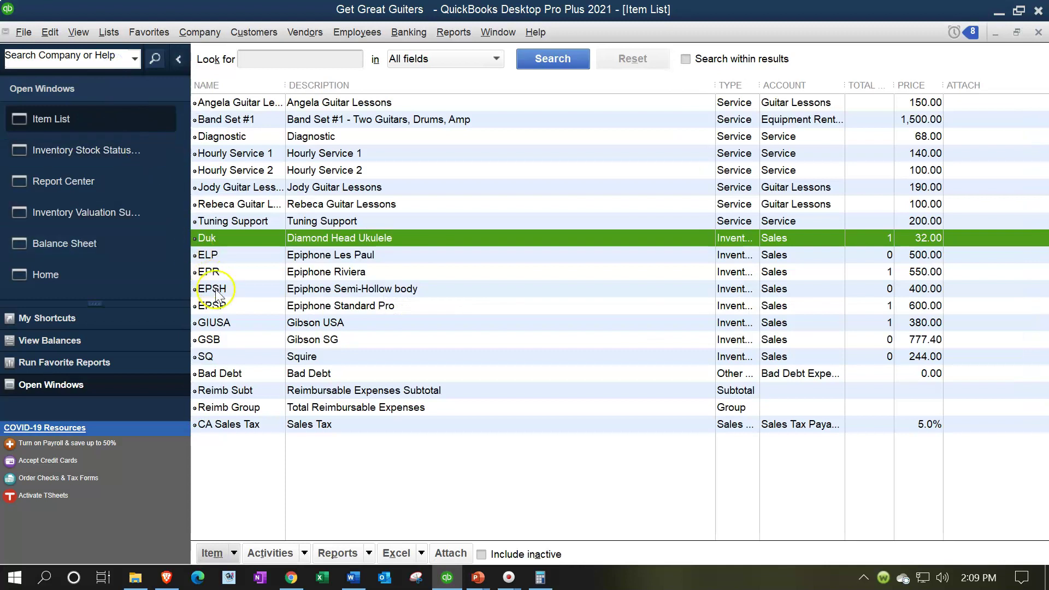
double_click(328, 255)
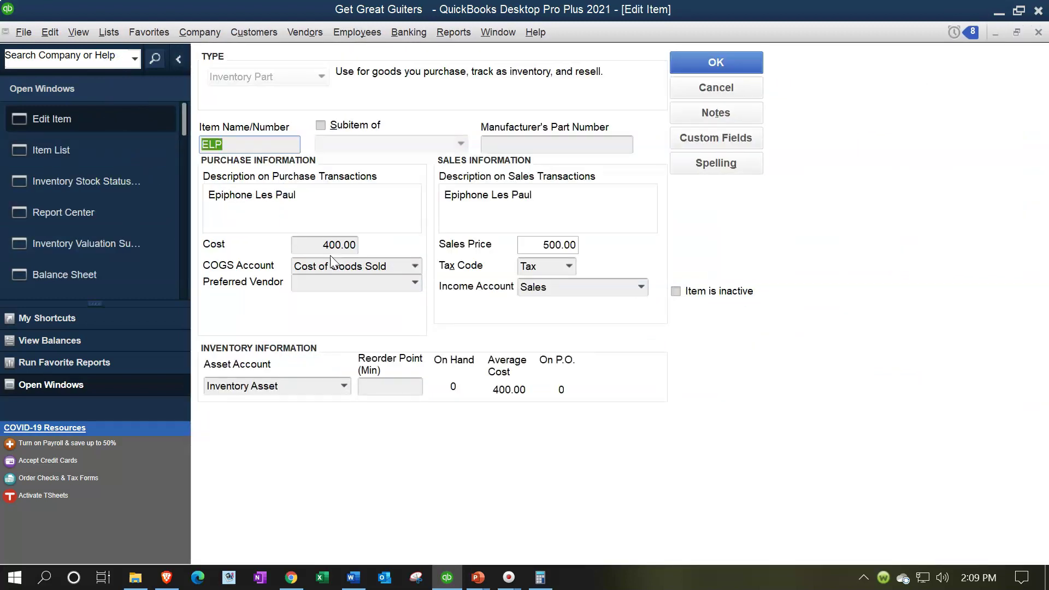
click(392, 284)
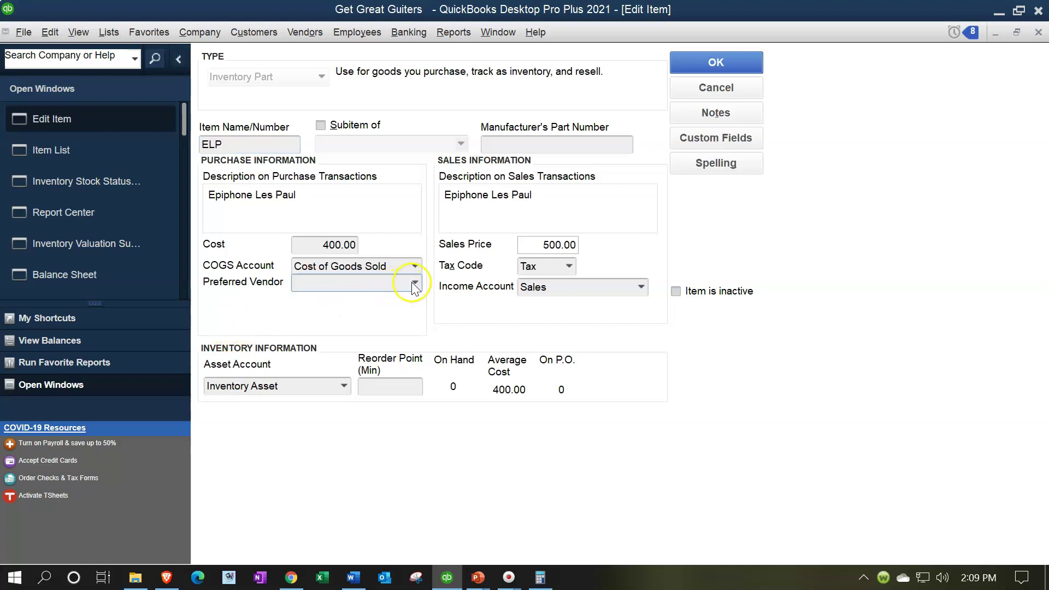
click(416, 283)
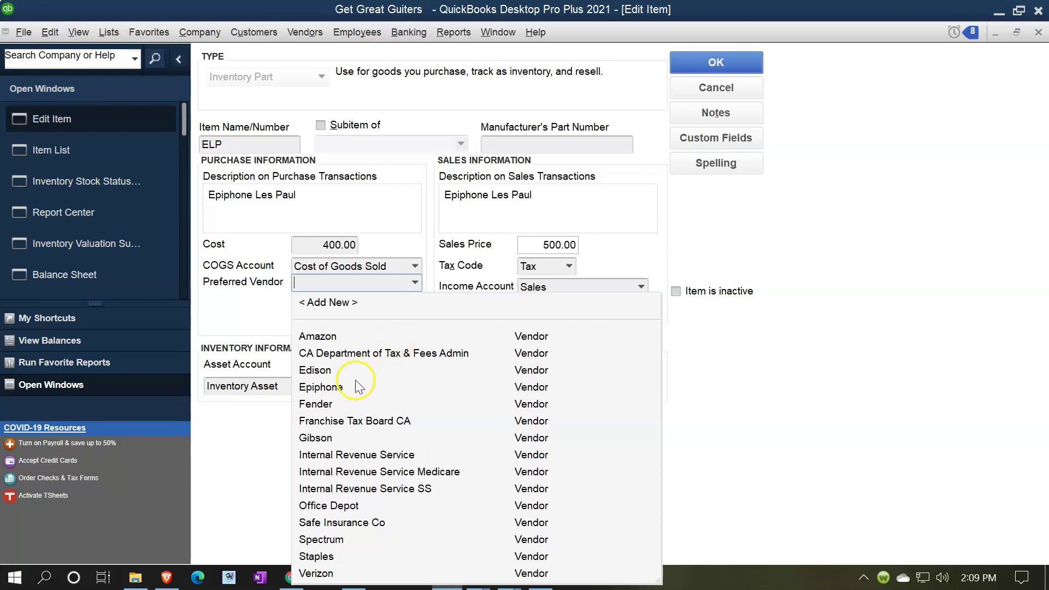
click(339, 388)
click(713, 69)
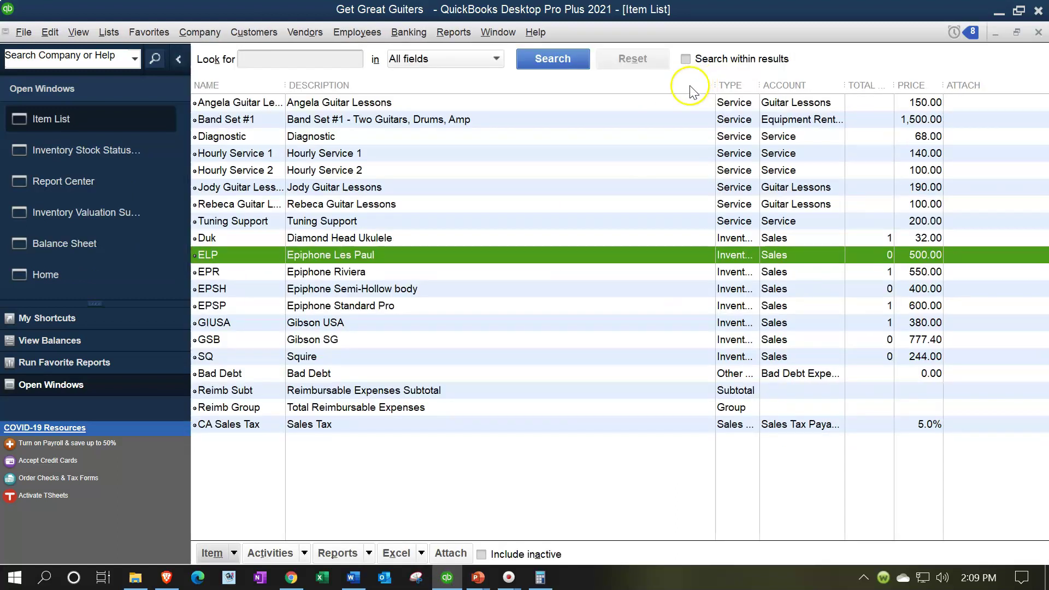
click(1038, 31)
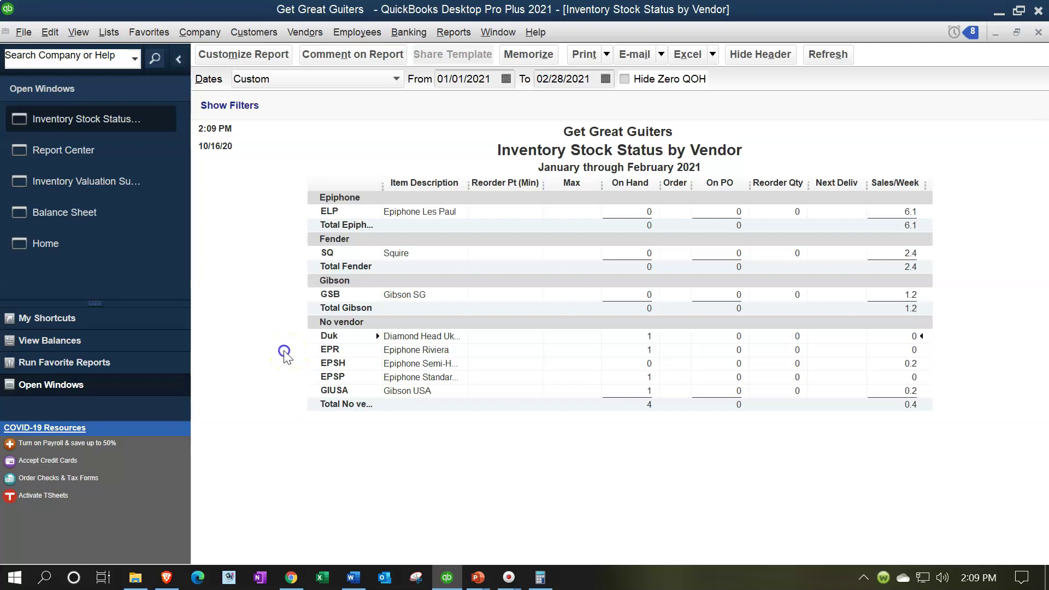
click(825, 58)
- Close the vendor stock report and run the Physical Inventory Worksheet from the Report Center
click(1038, 33)
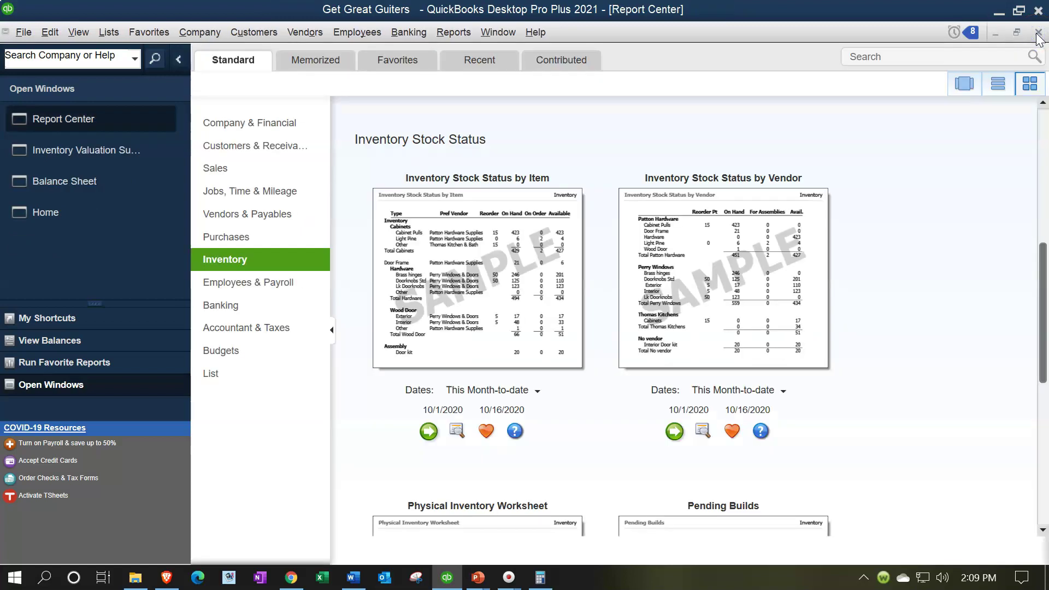
scroll(971, 330, down, 5)
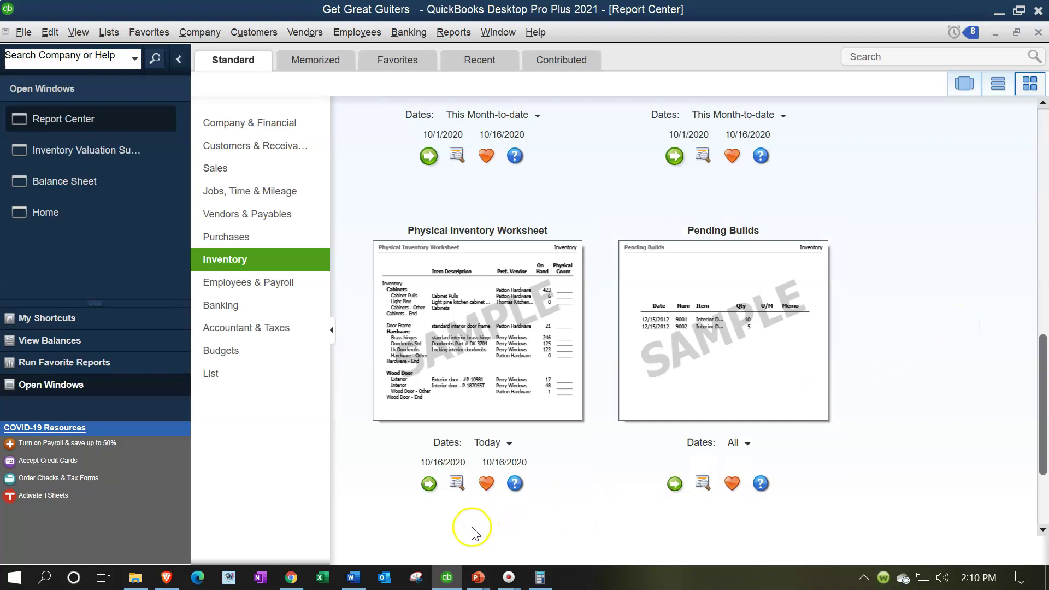
click(428, 485)
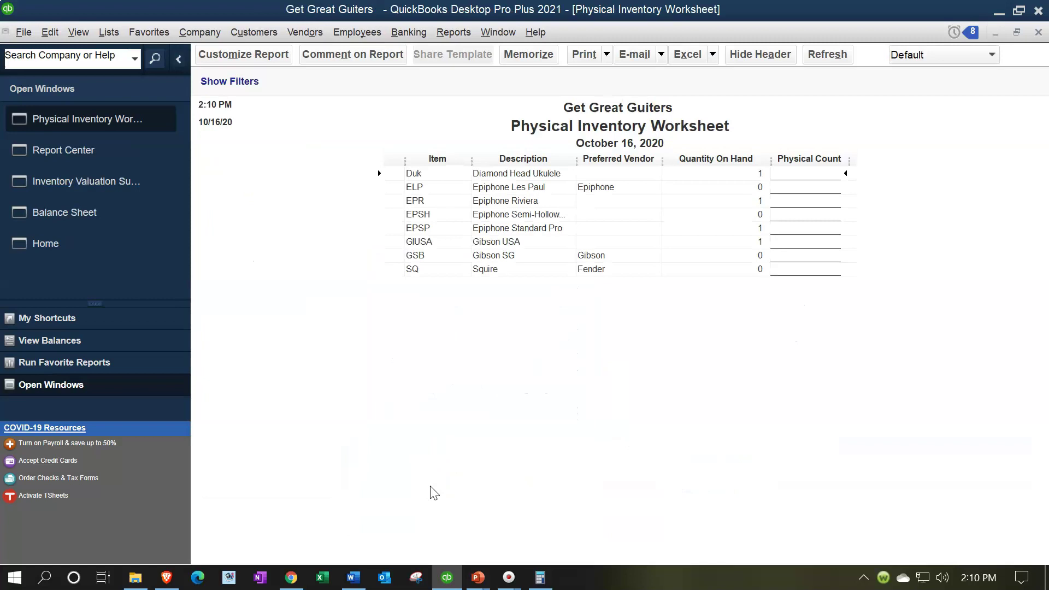